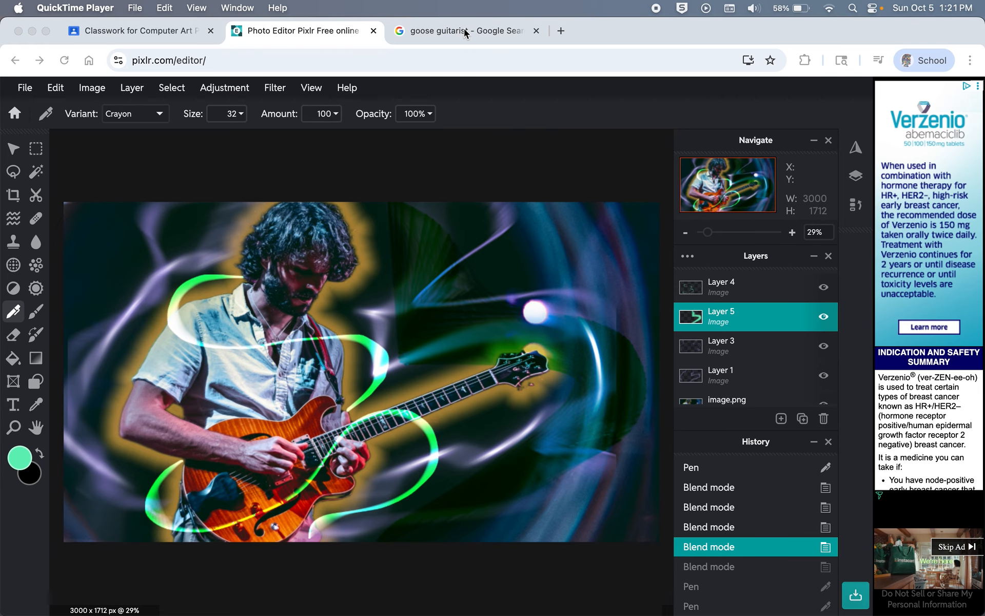
Step: Create a new blank Landscape 10x8 in photo document at 3000 x 2400 px
click(15, 114)
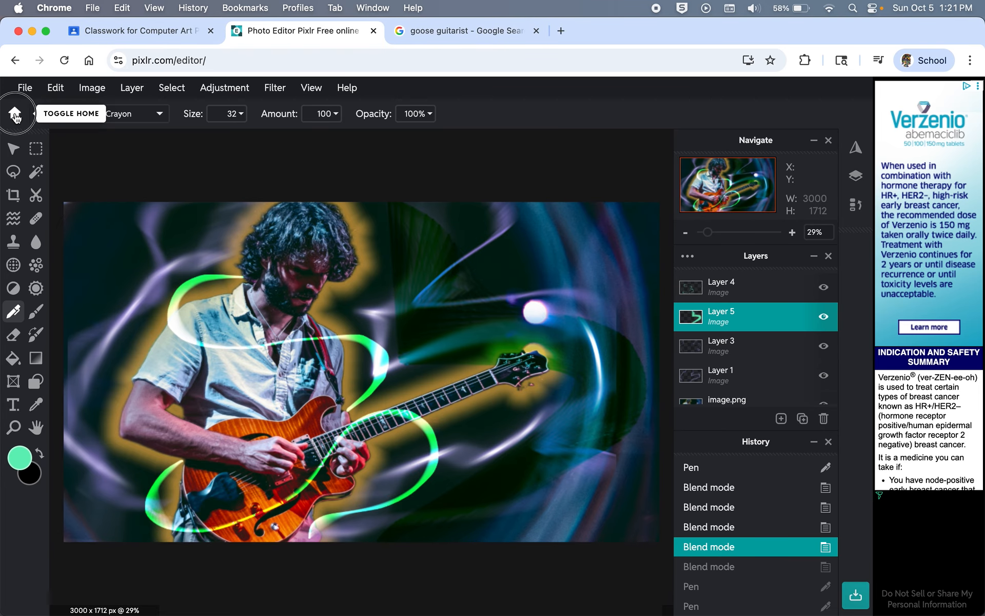
click(14, 114)
click(218, 356)
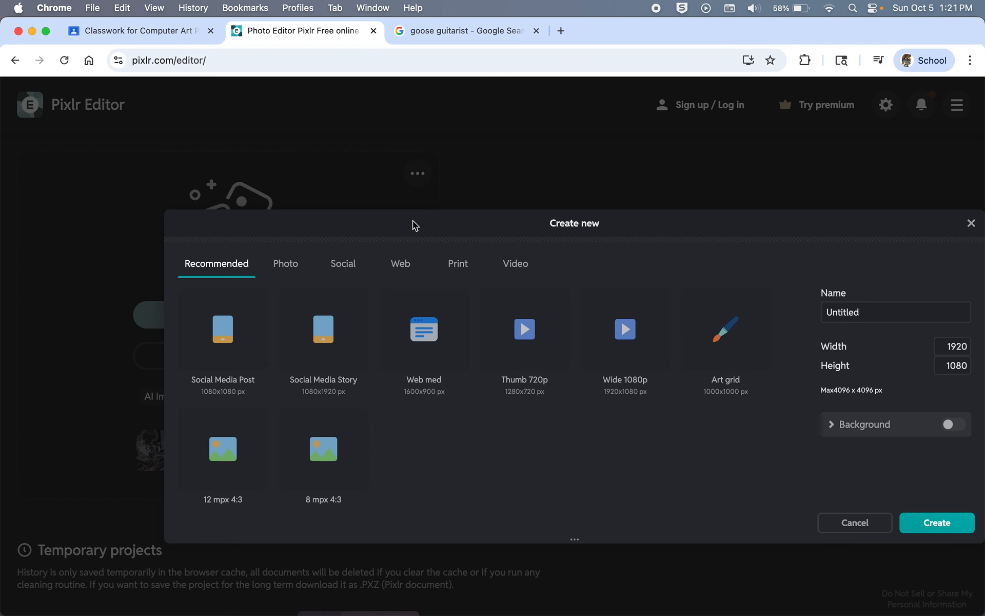
click(292, 264)
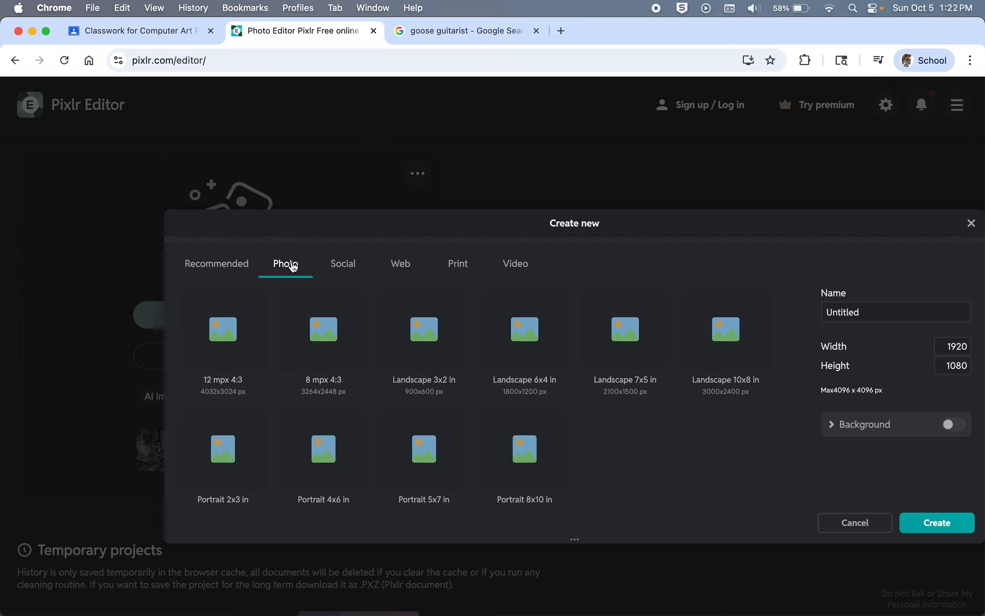
click(726, 345)
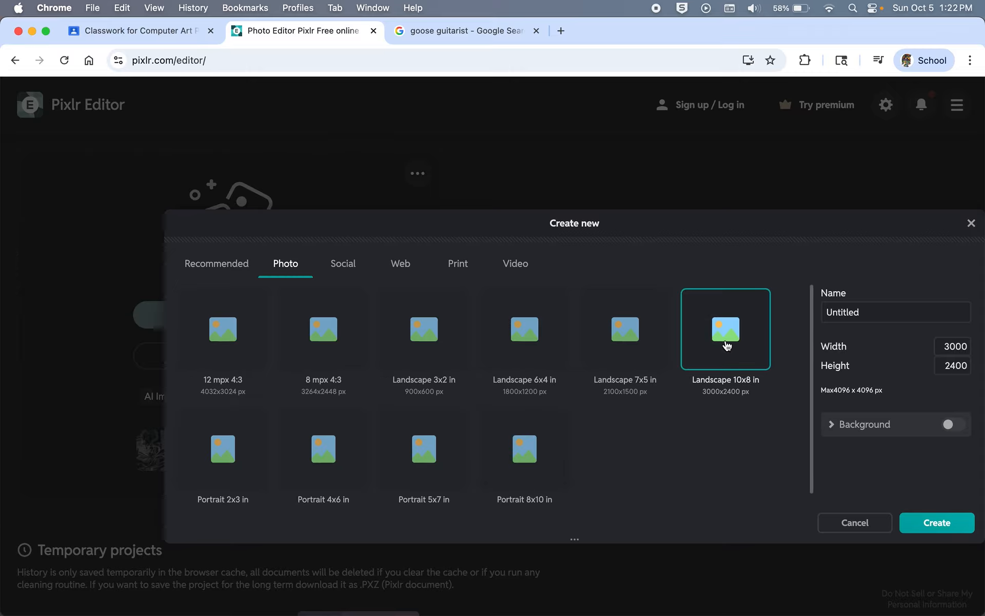
click(937, 525)
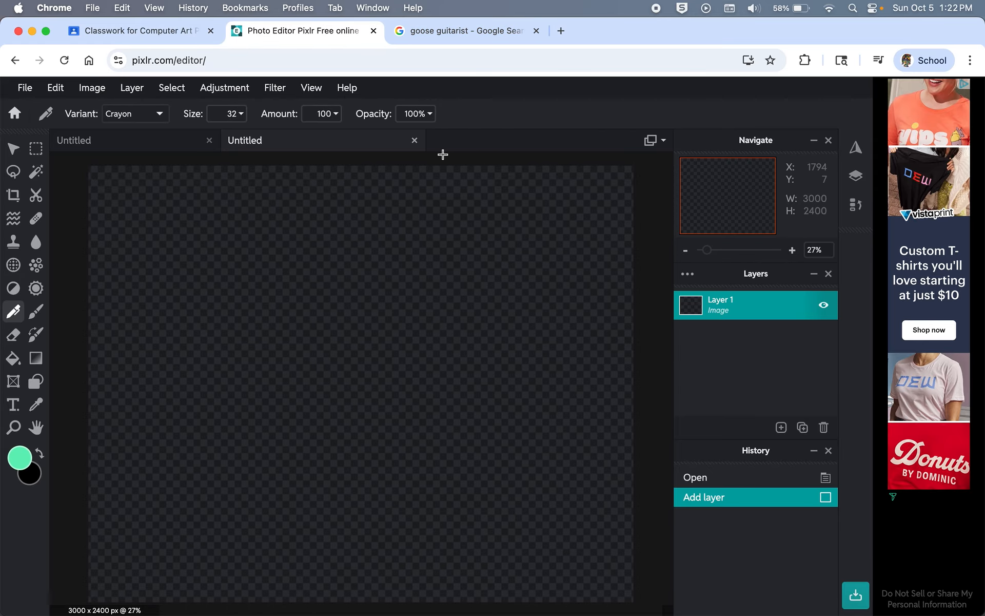
click(463, 33)
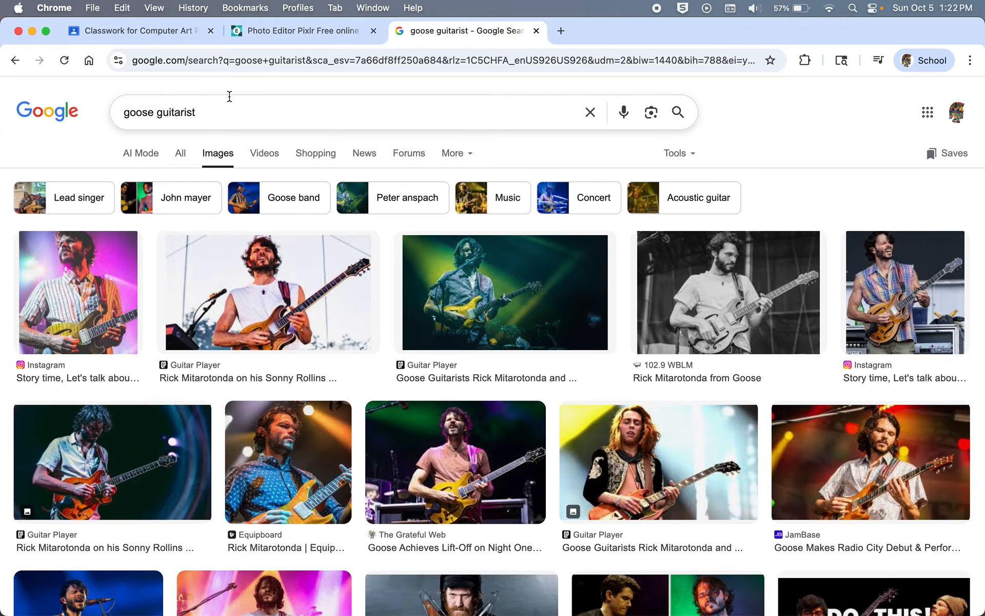
Step: Copy the 1,638 × 922 photo of the guitarist with the orange guitar to the clipboard
click(82, 446)
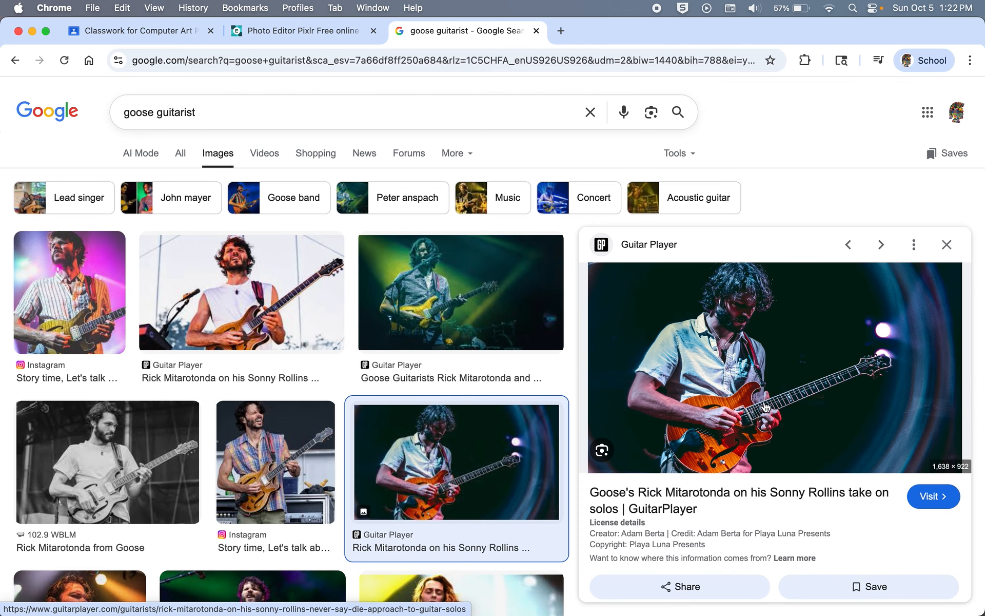
right_click(765, 406)
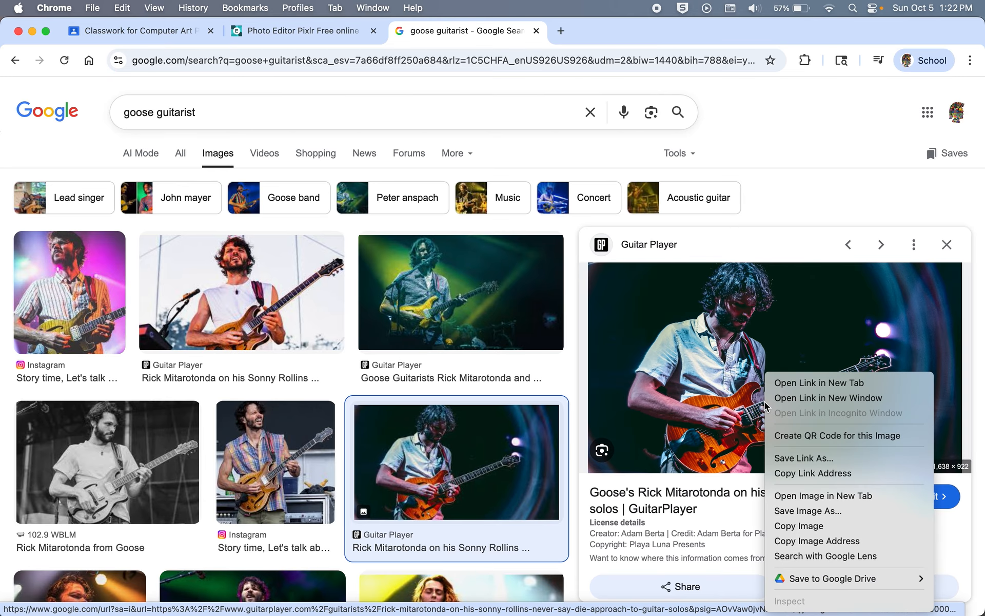
click(798, 525)
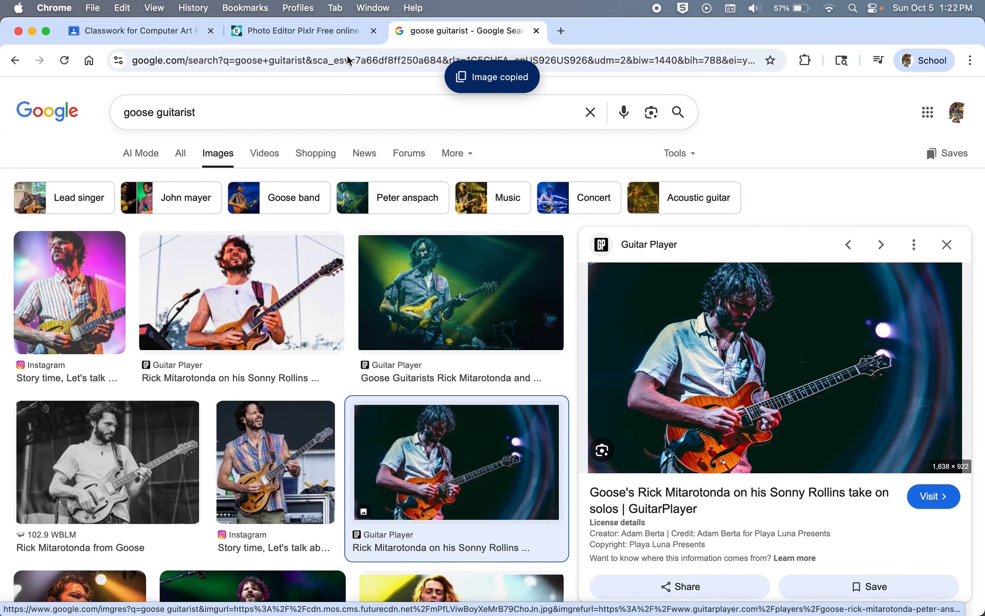
Step: Paste the guitarist photo and enlarge it to span the canvas width
click(315, 32)
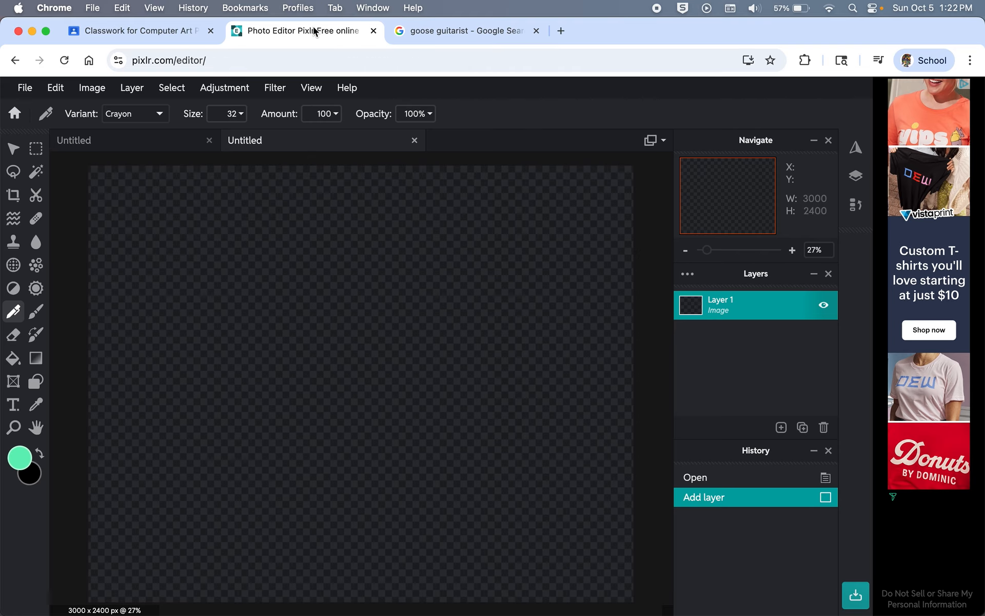
key(super+v)
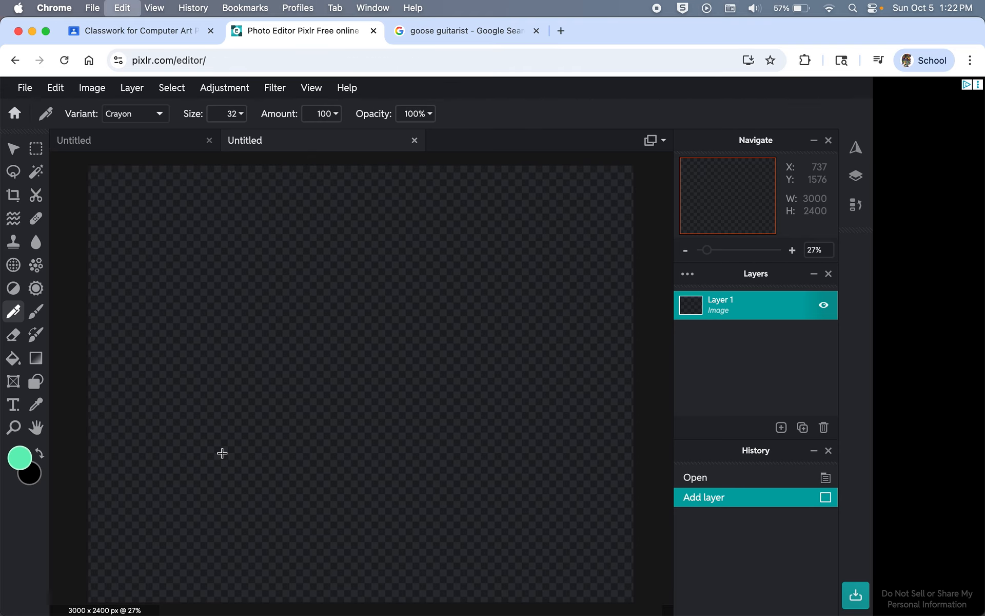
key(v)
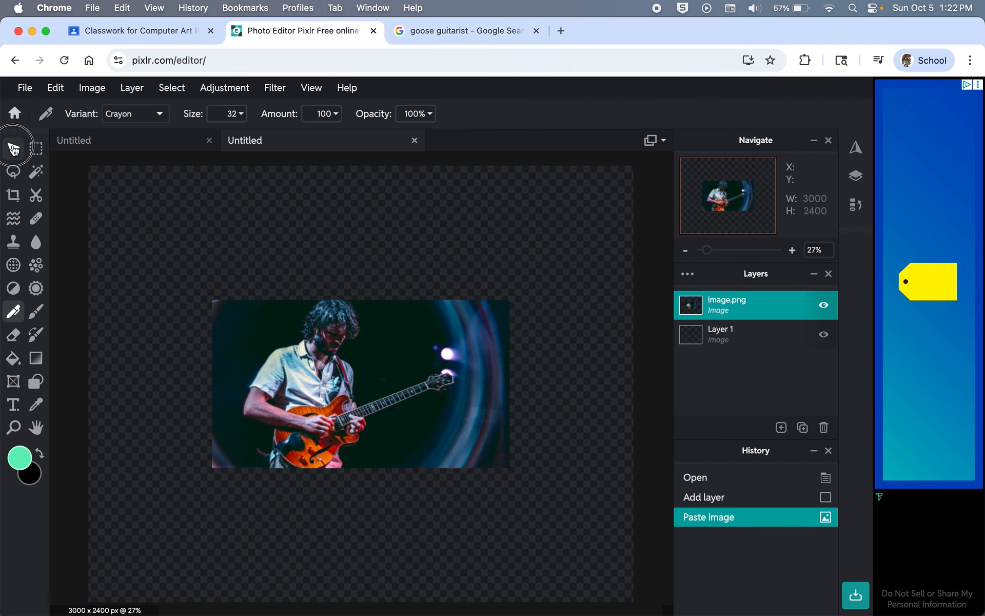
drag(214, 302, 80, 227)
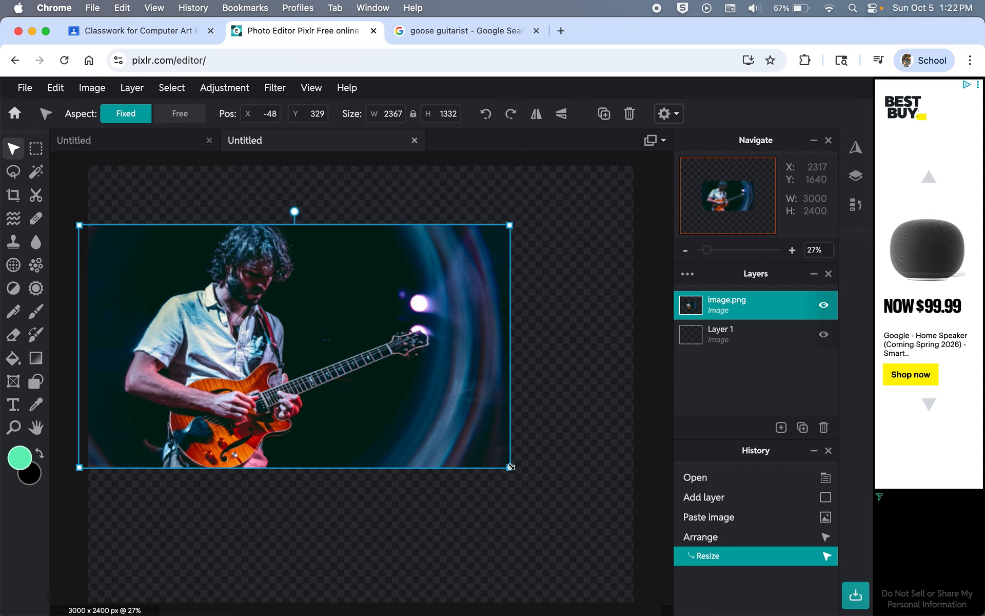
drag(511, 466, 631, 507)
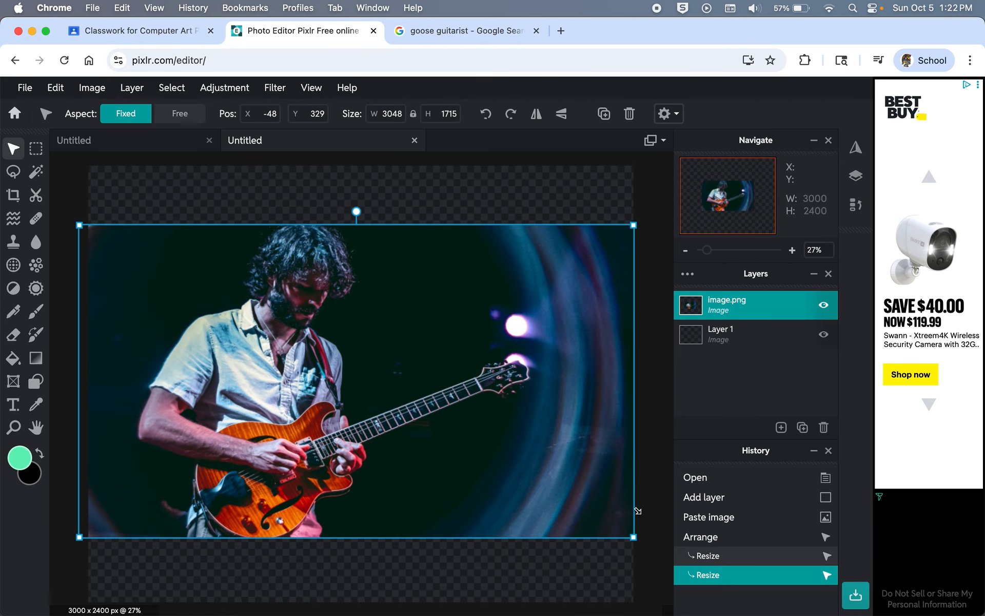
Step: Crop the empty top and bottom so the canvas becomes 3000 x 1712 px
click(257, 180)
click(14, 196)
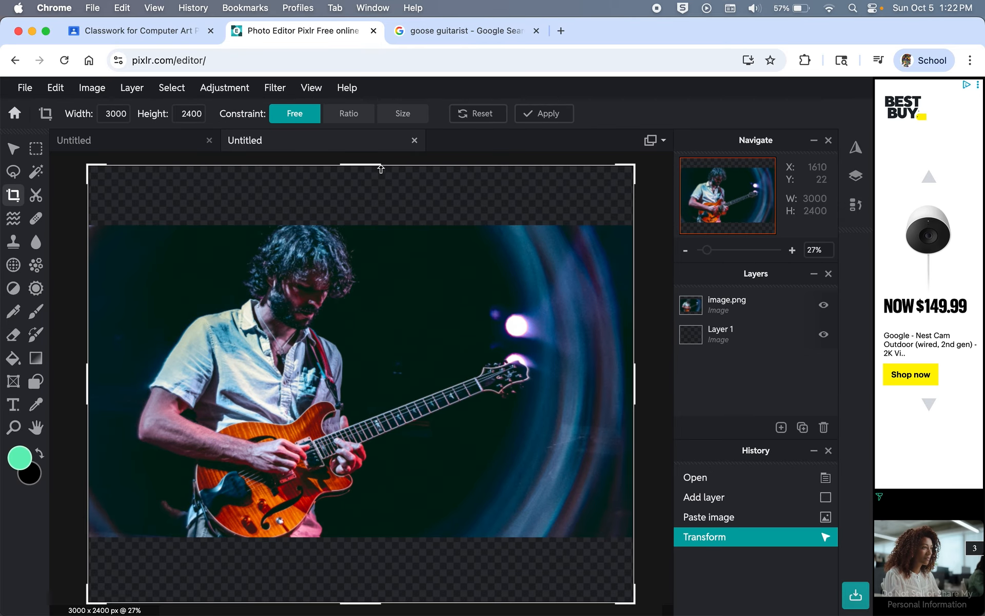
drag(380, 169, 380, 224)
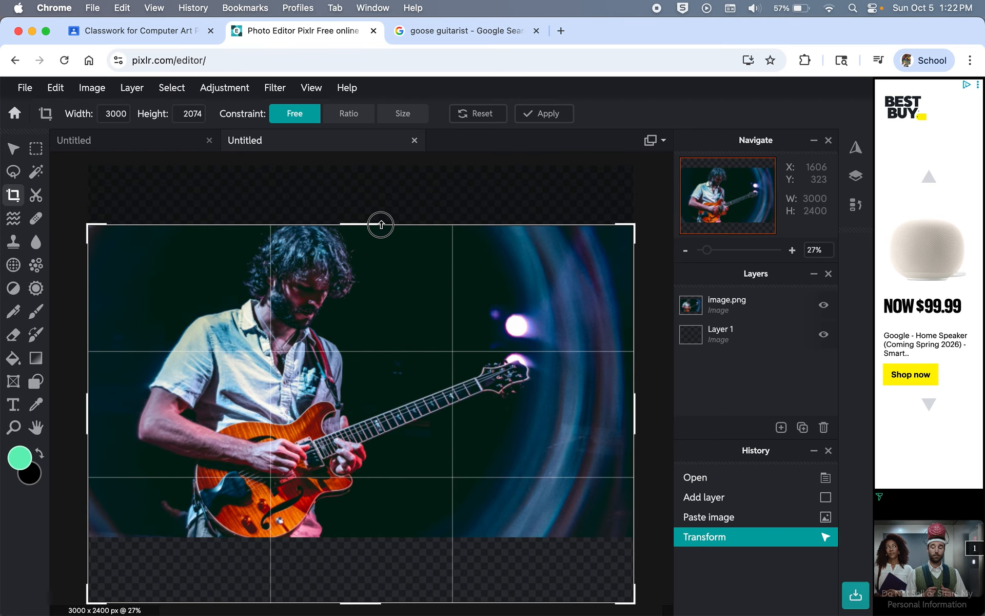
drag(363, 602, 366, 536)
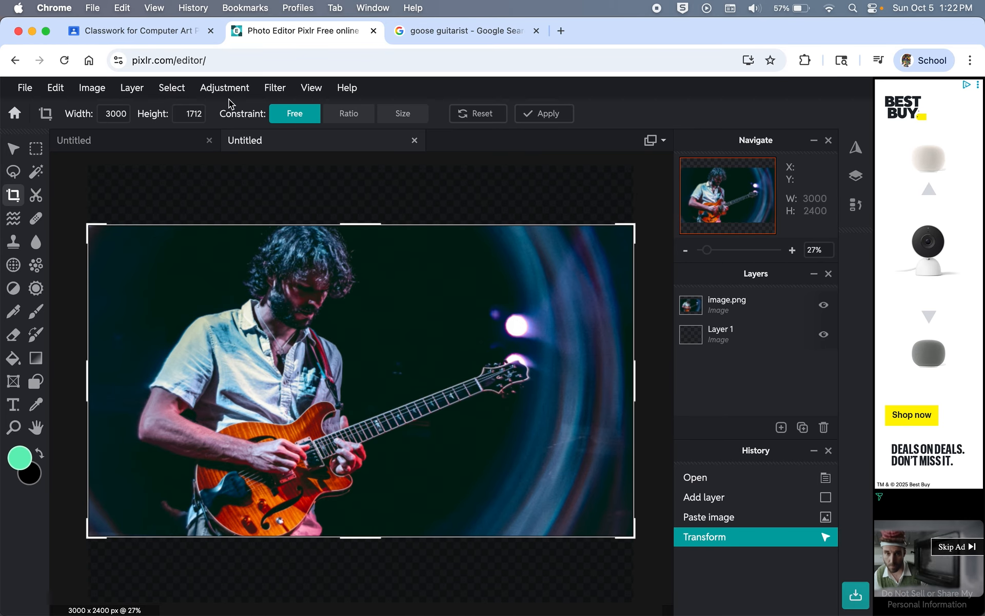
key(Return)
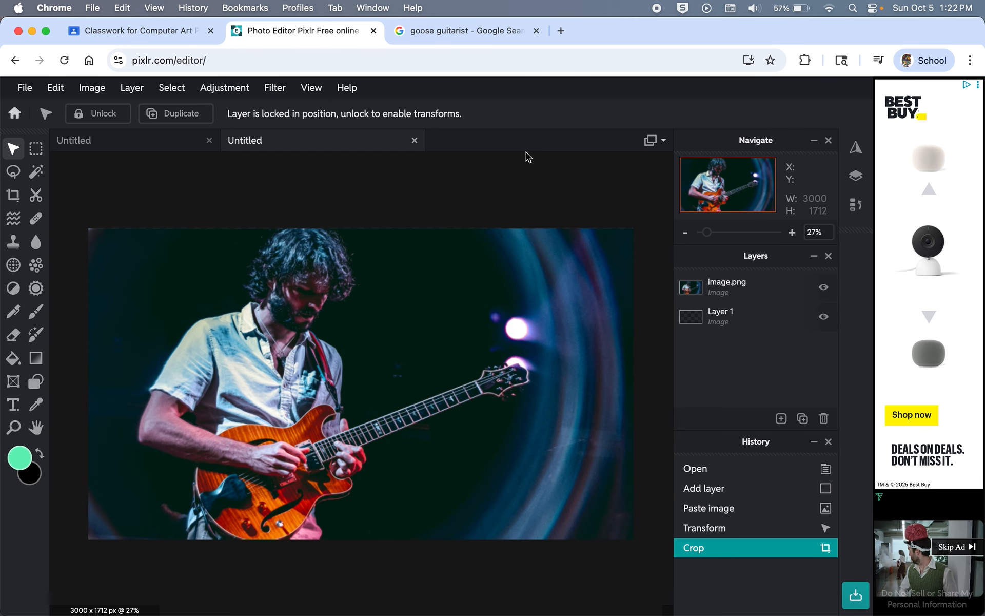
Step: On the image.png layer, use Select subject to select the guitarist and his guitar
click(746, 287)
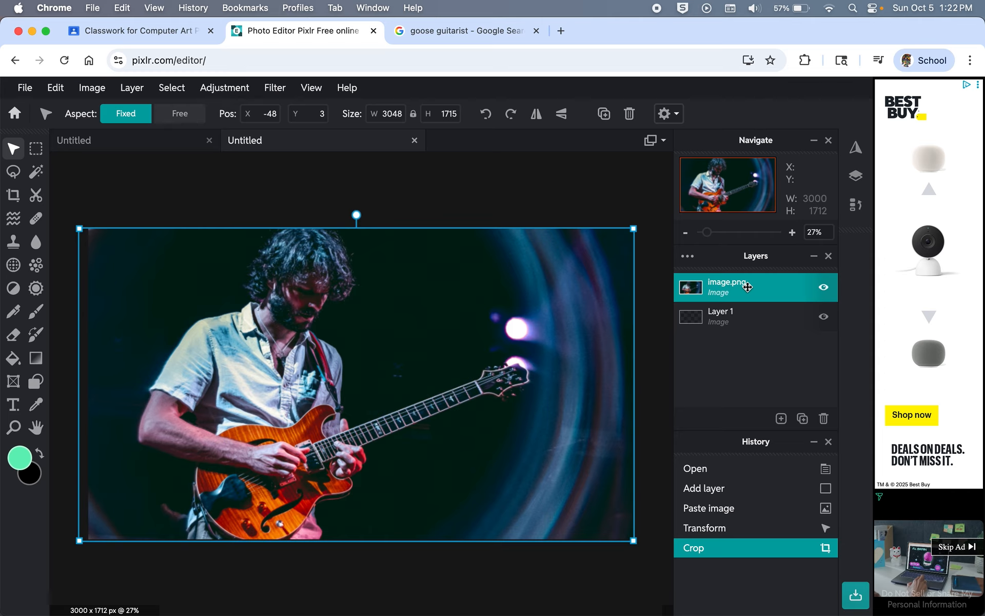
click(244, 187)
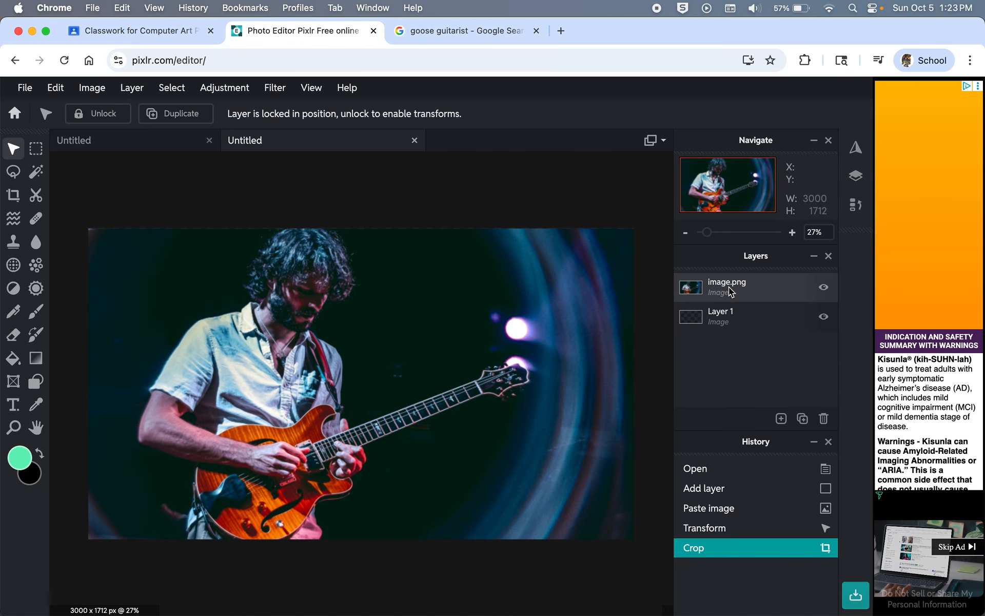
click(729, 288)
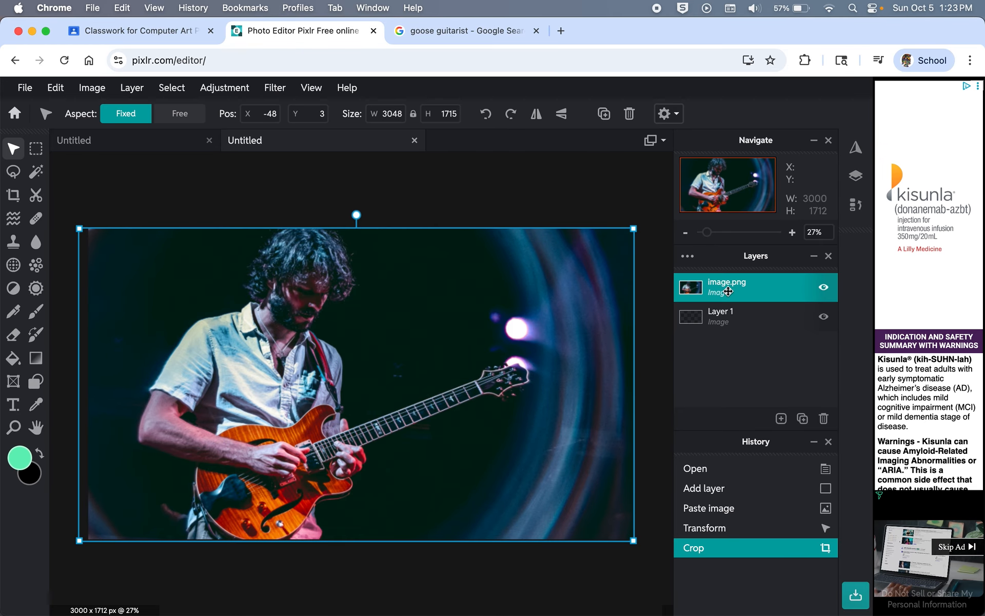
click(171, 88)
click(198, 148)
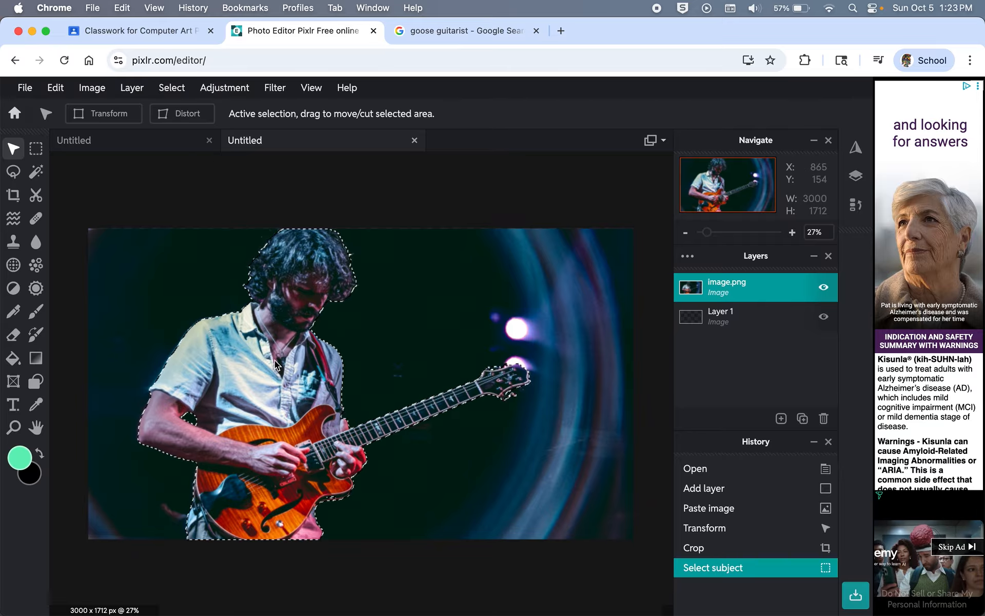
Step: Preview a white Outer glow around the guitarist at 72px size, 100% feather, 64% opacity
click(280, 92)
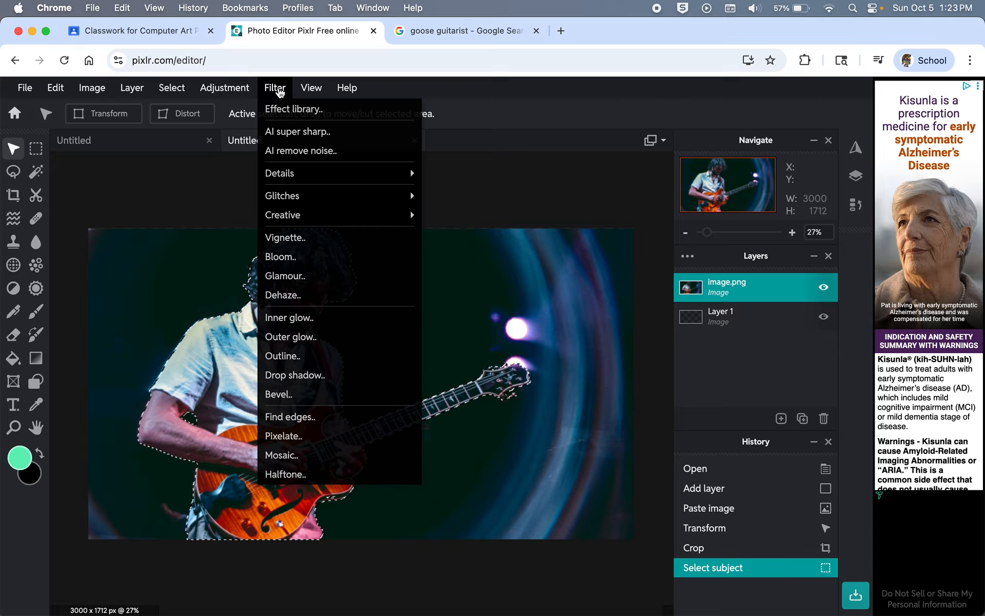
click(307, 337)
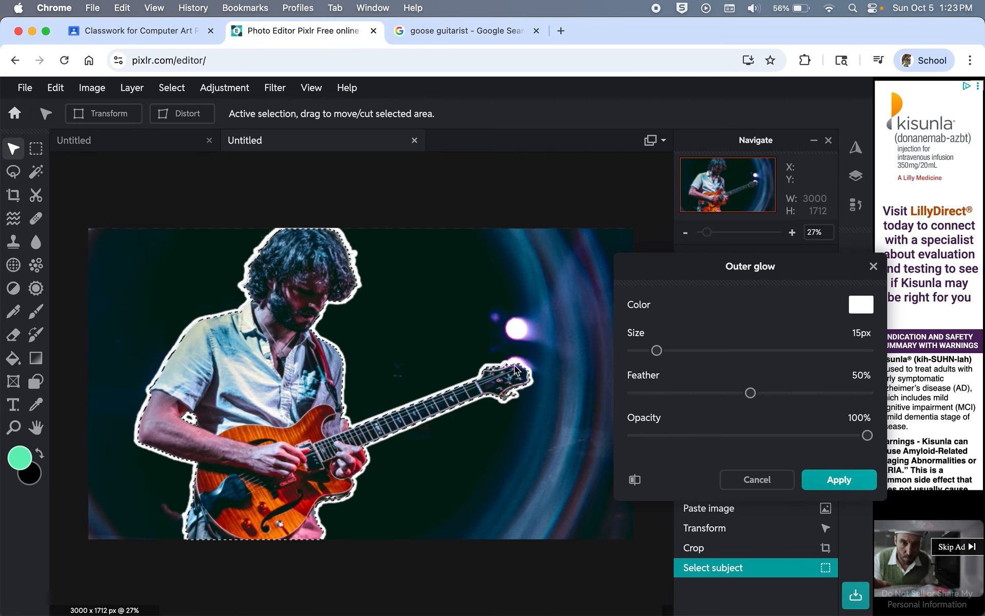
drag(663, 356, 726, 354)
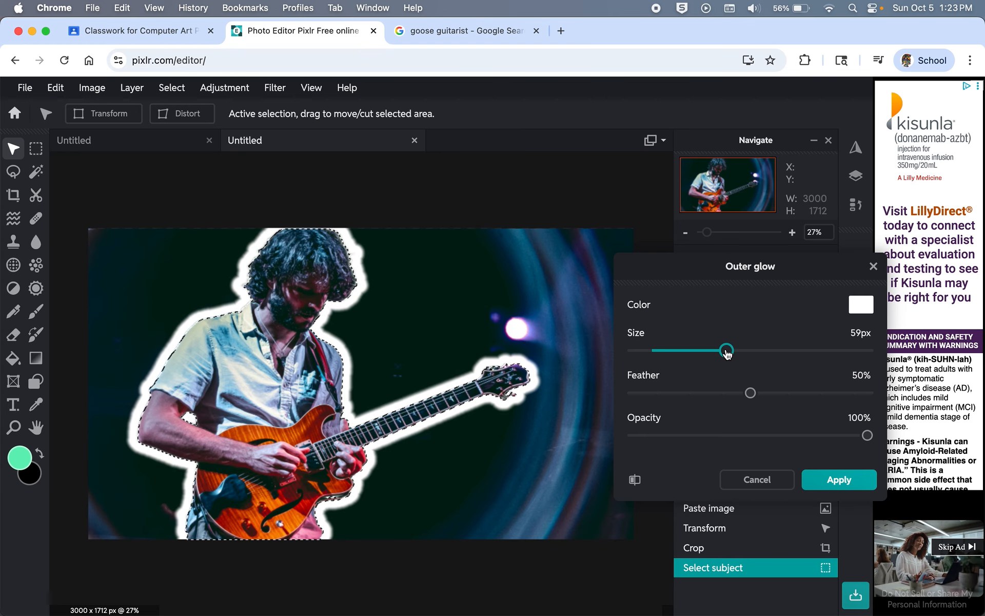
drag(750, 399, 899, 392)
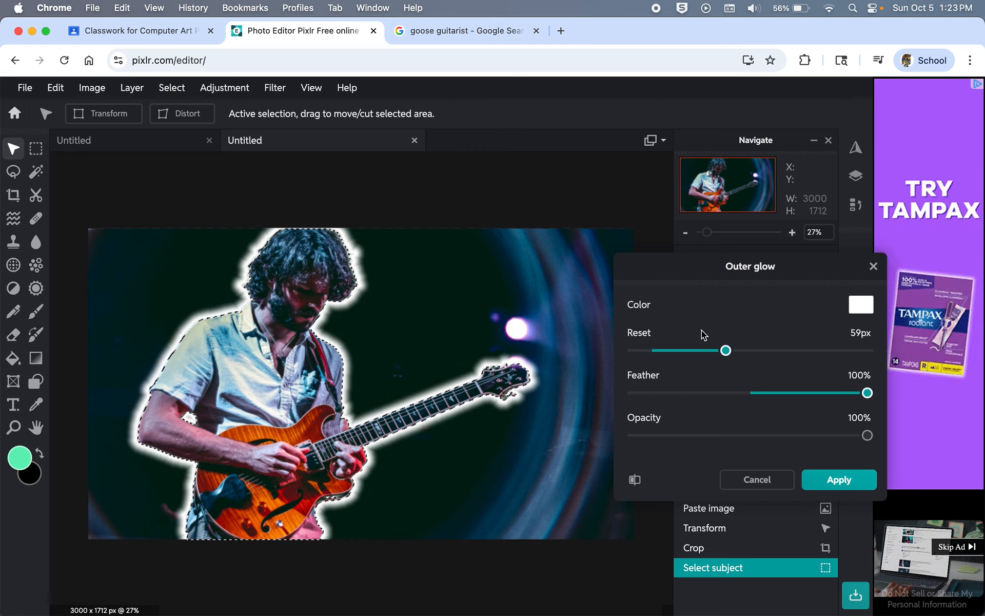
drag(726, 351, 748, 361)
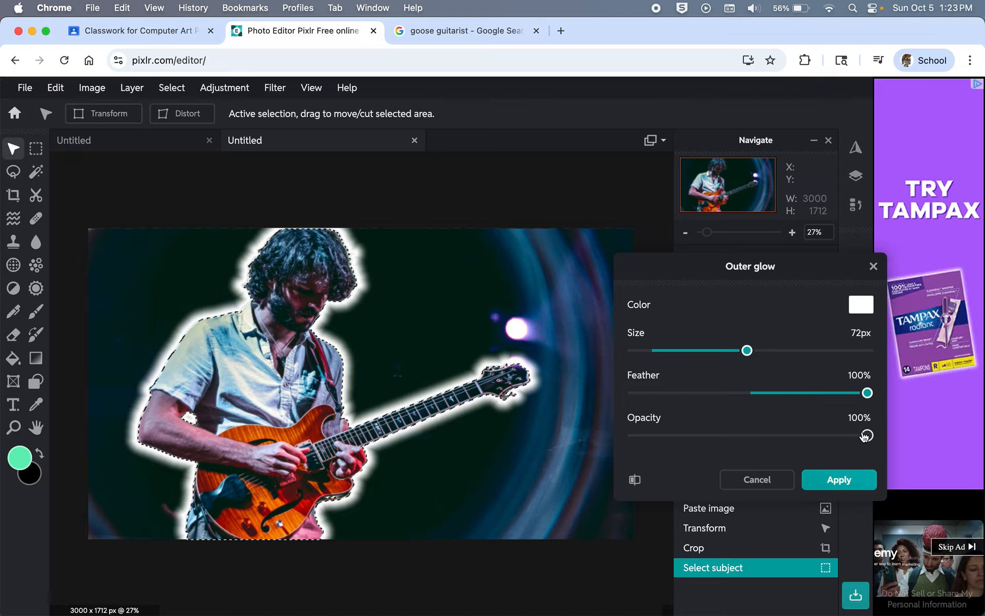
drag(867, 435, 785, 438)
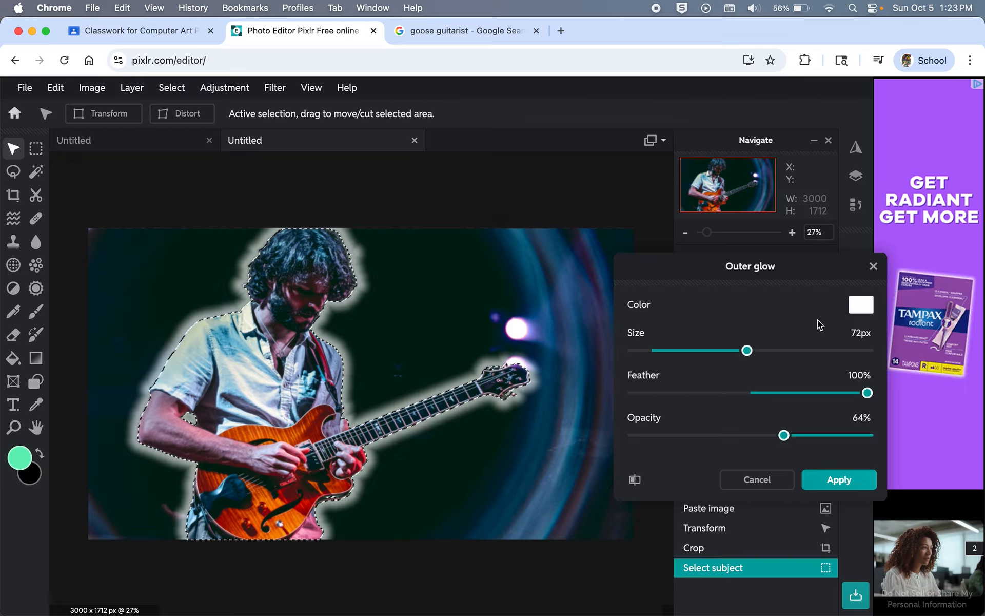
Step: Set the outer glow colour to the orange sampled from the guitar
click(862, 306)
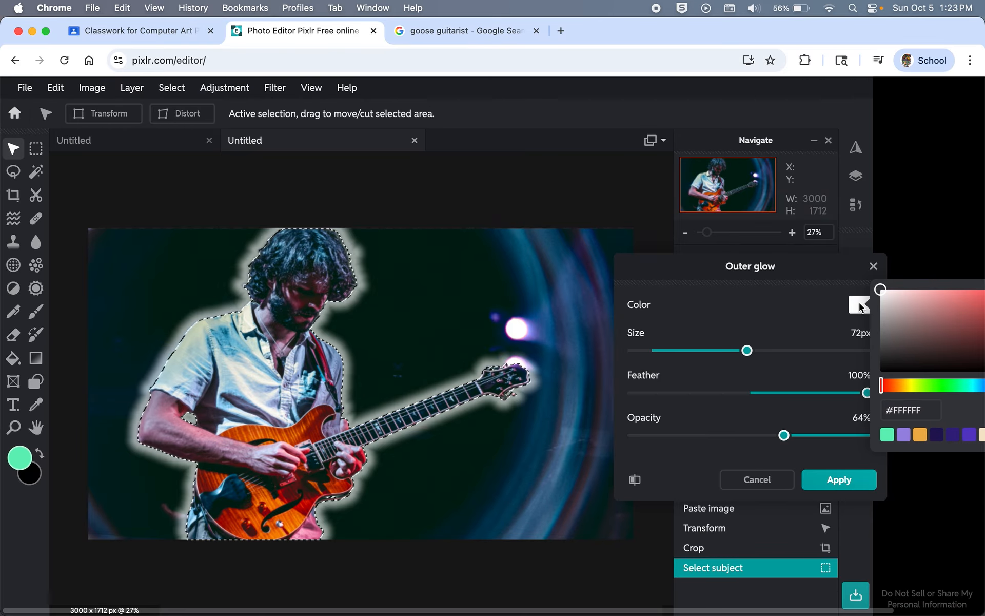
click(662, 264)
drag(806, 257, 684, 190)
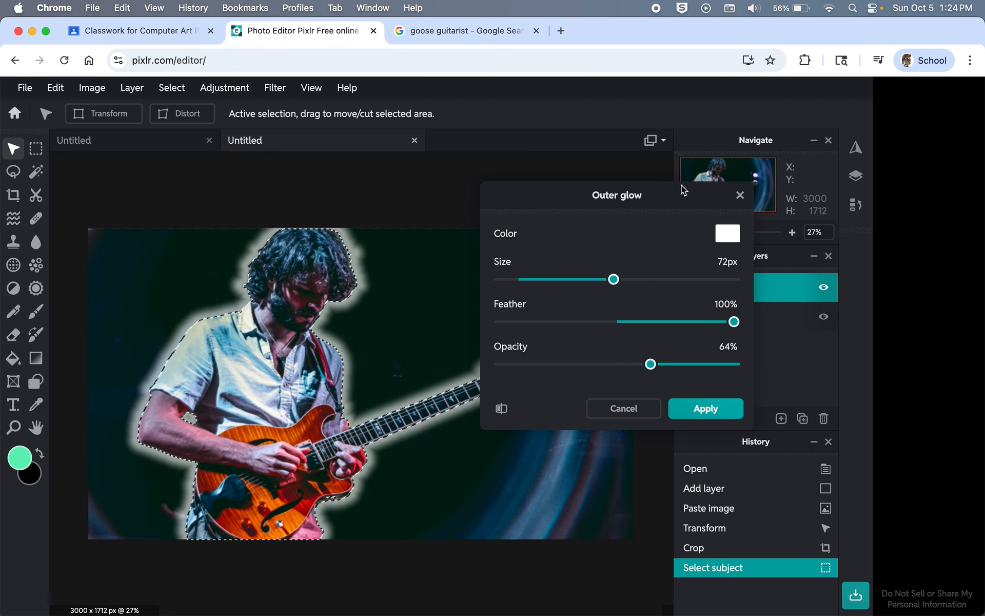
click(726, 235)
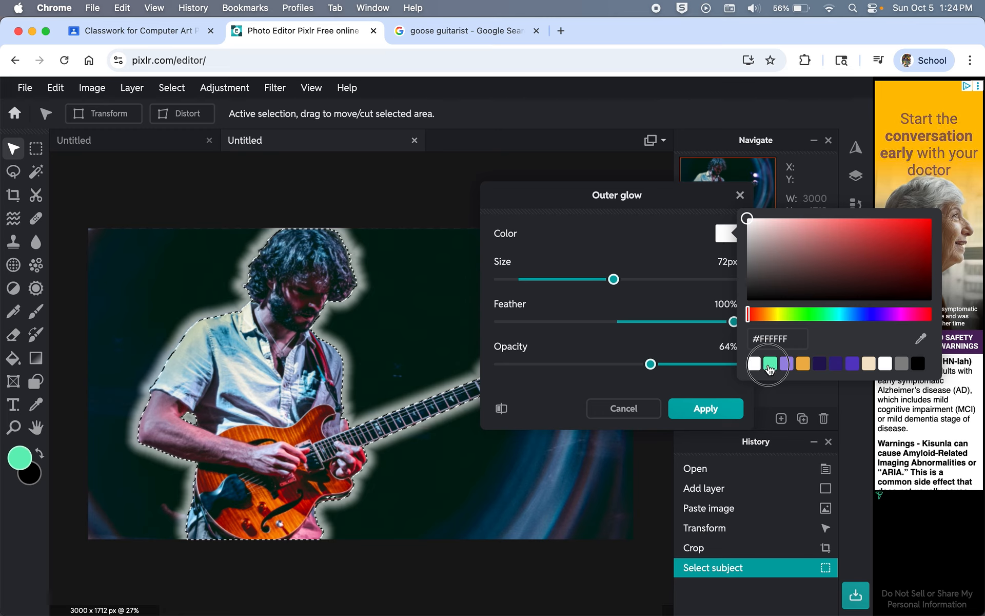
click(770, 364)
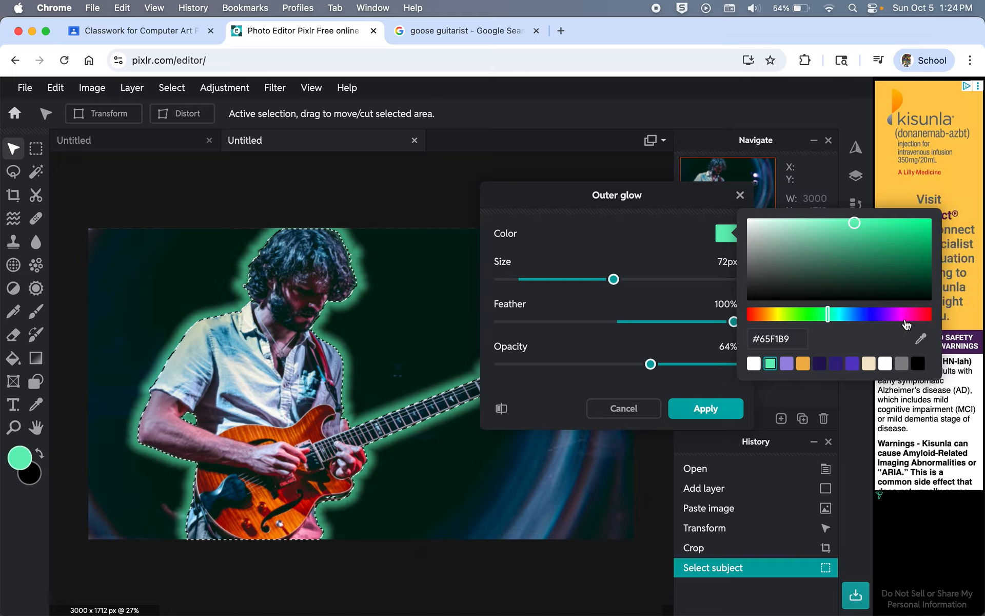
click(921, 339)
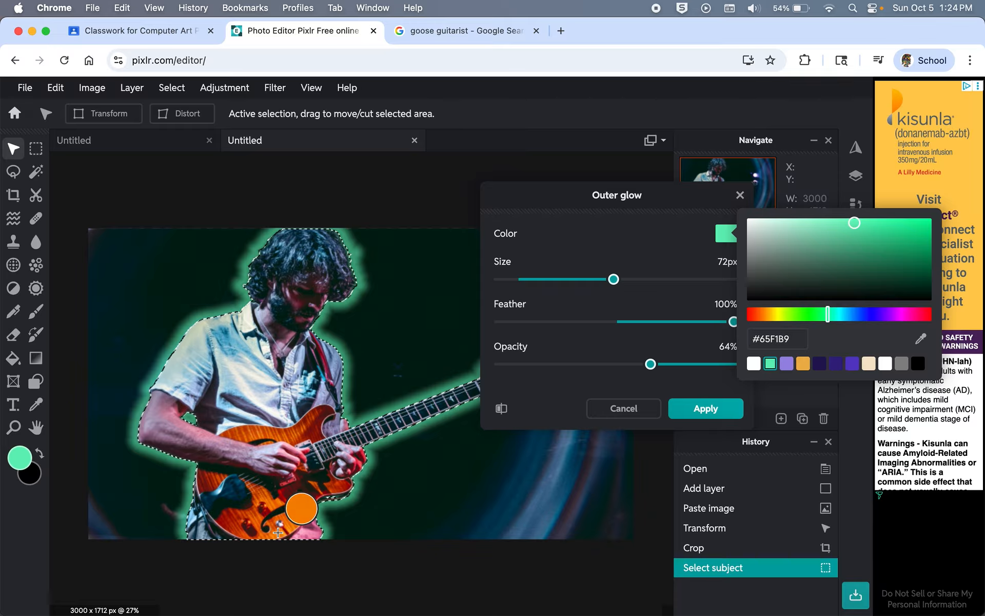
click(276, 533)
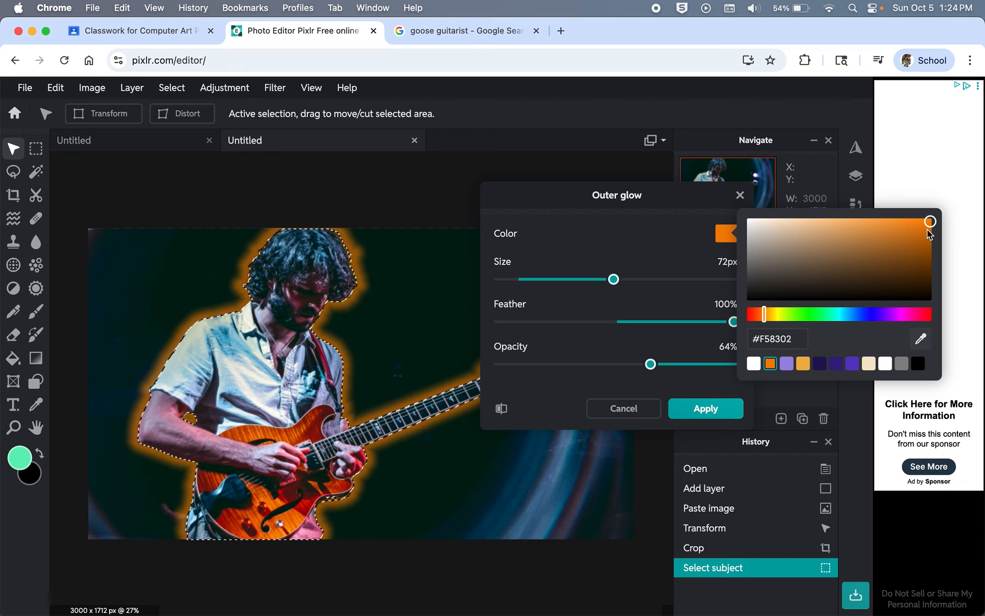
click(660, 228)
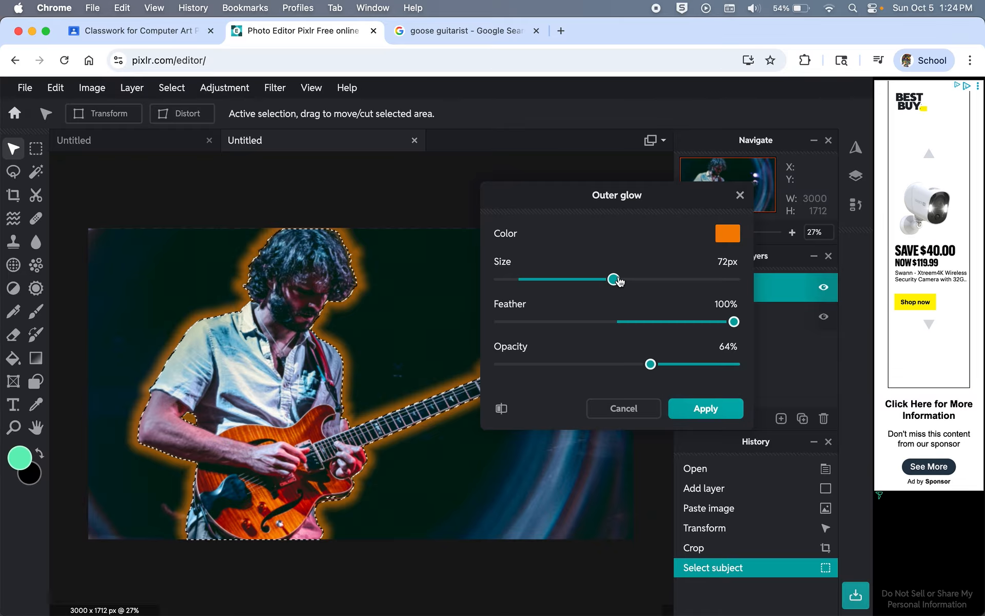
Step: Apply the glow at 119px size and 47% opacity, then clear the selection
drag(614, 279, 687, 284)
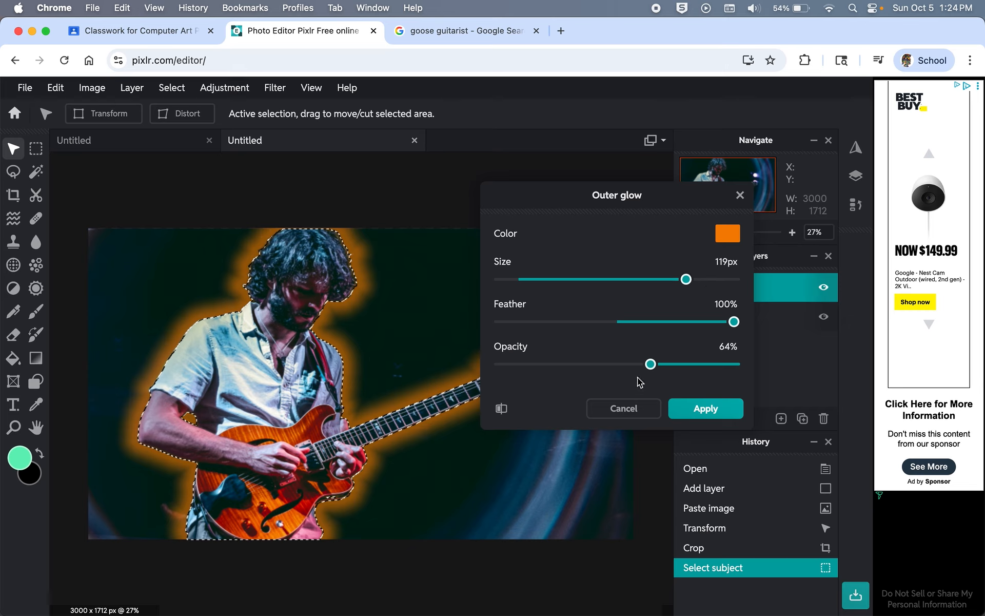
drag(650, 364, 612, 366)
drag(640, 195, 759, 199)
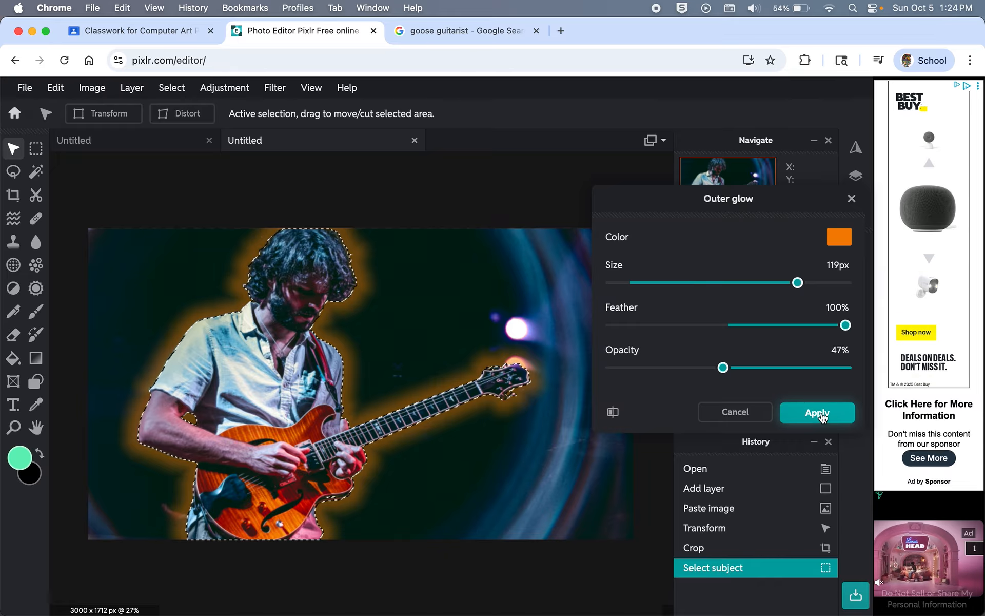
click(819, 414)
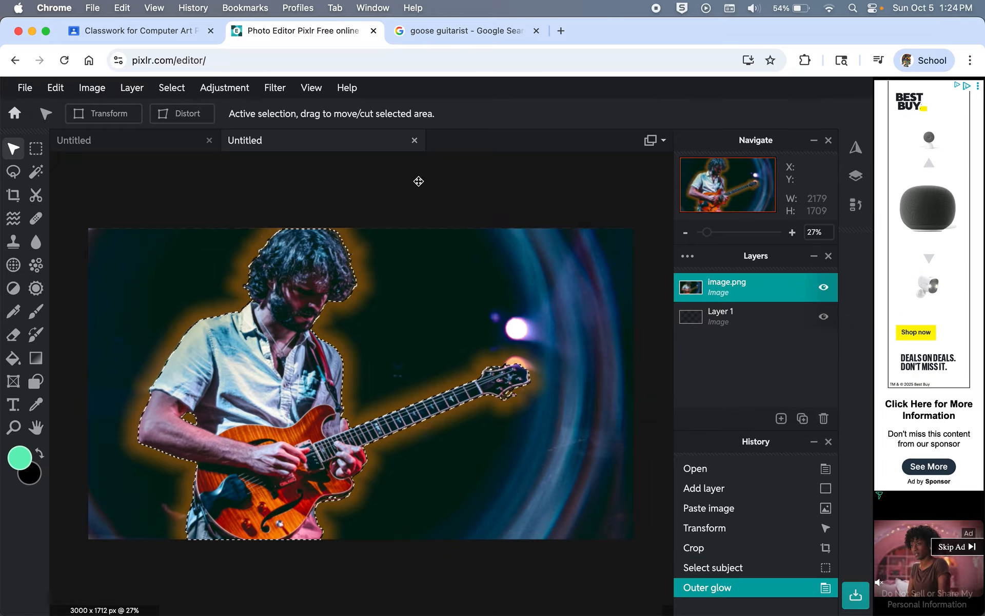
click(419, 182)
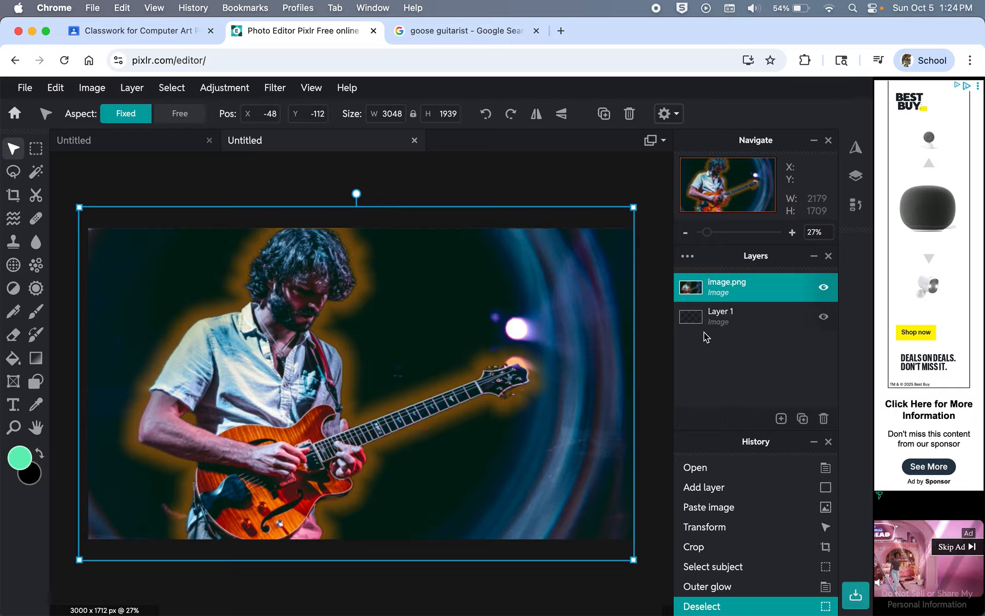
Step: Move the empty Layer 1 above image.png and select the Pen tool (Crayon, size 32)
click(739, 317)
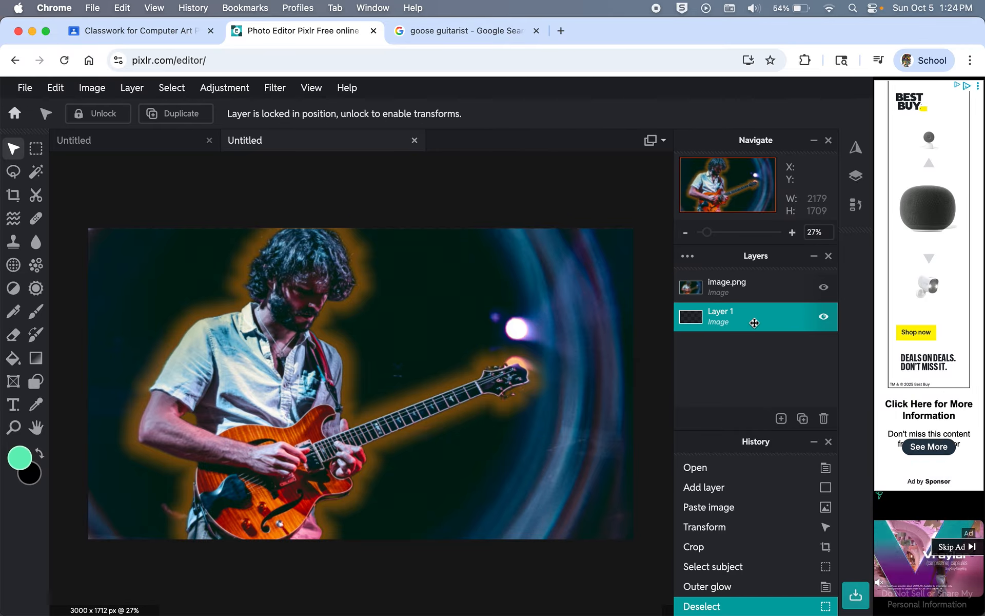
drag(754, 321, 750, 292)
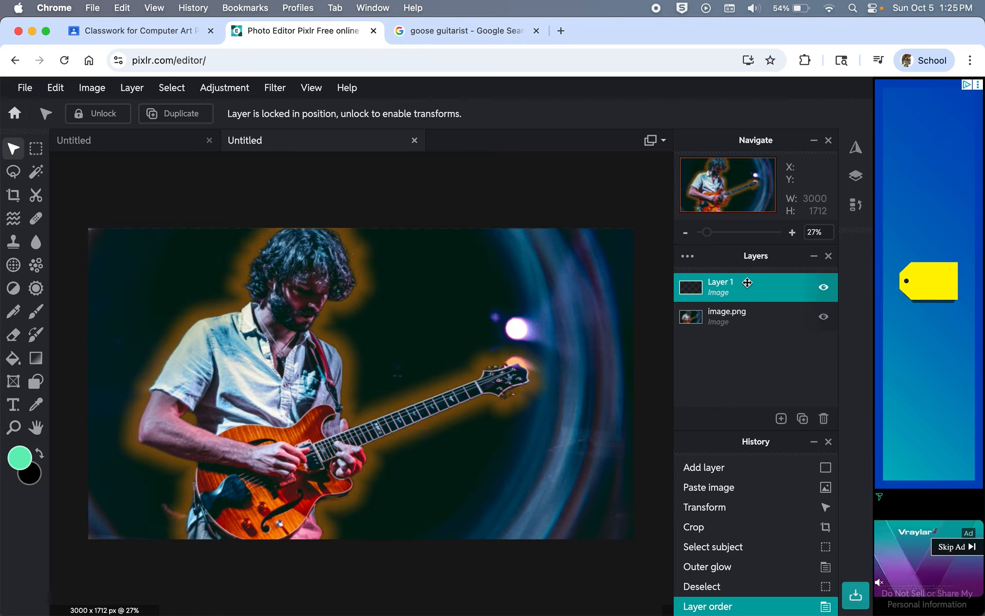
click(13, 311)
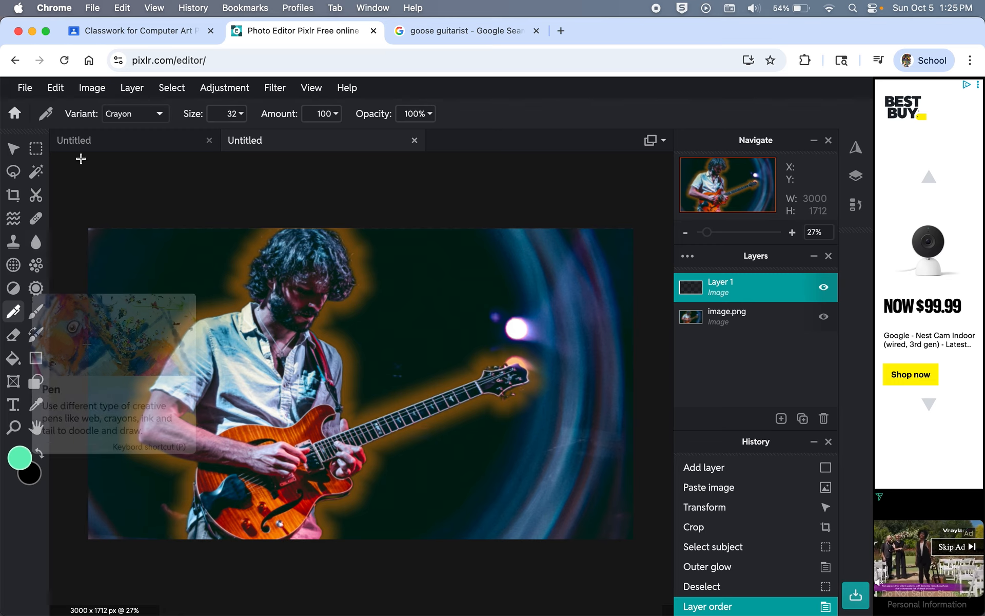
Step: Set the pen to Neon at size 40 and draw green neon lines around the guitarist and guitar neck
click(160, 114)
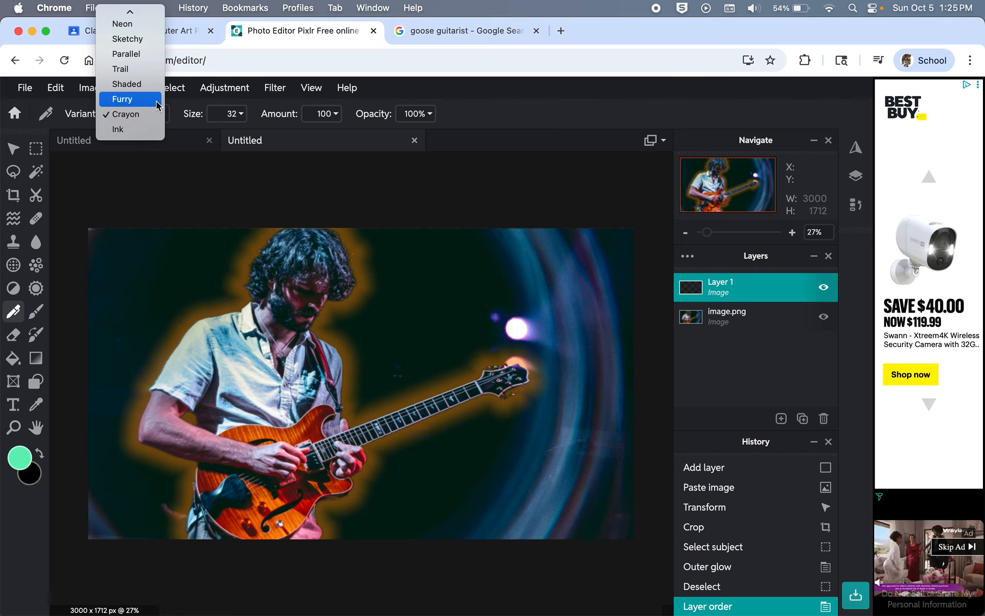
click(139, 23)
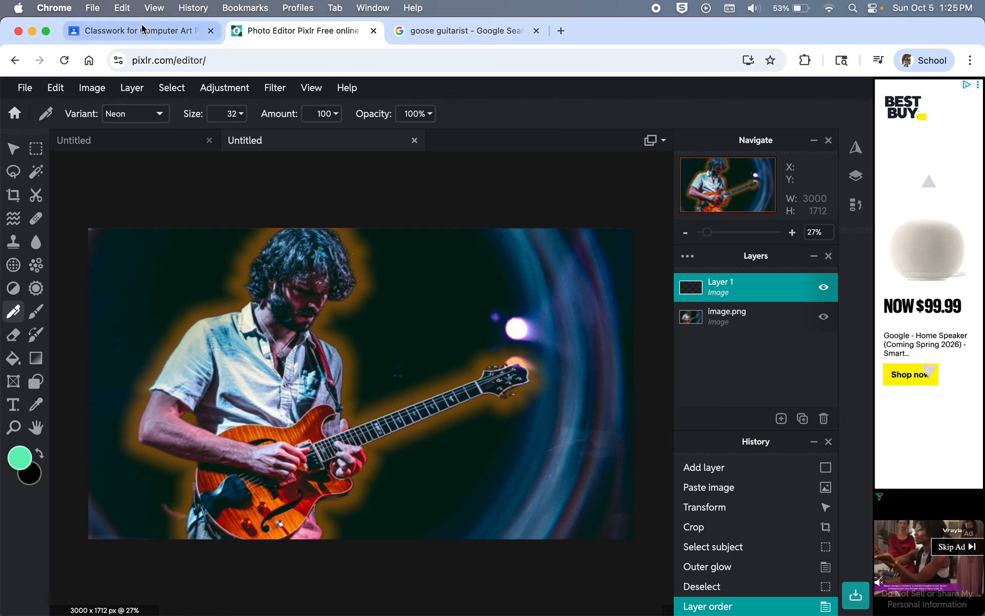
click(241, 115)
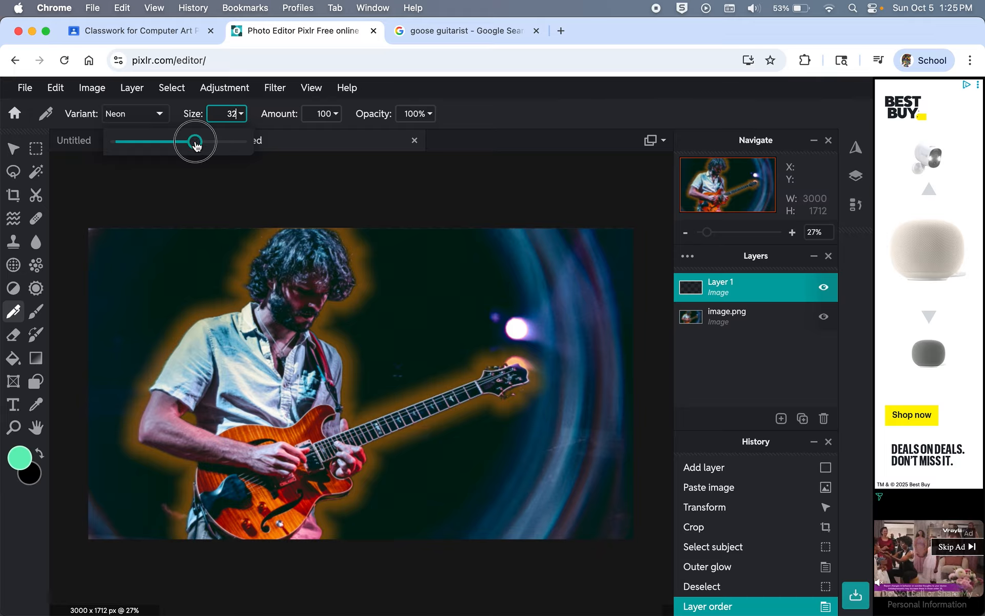
drag(196, 146, 216, 147)
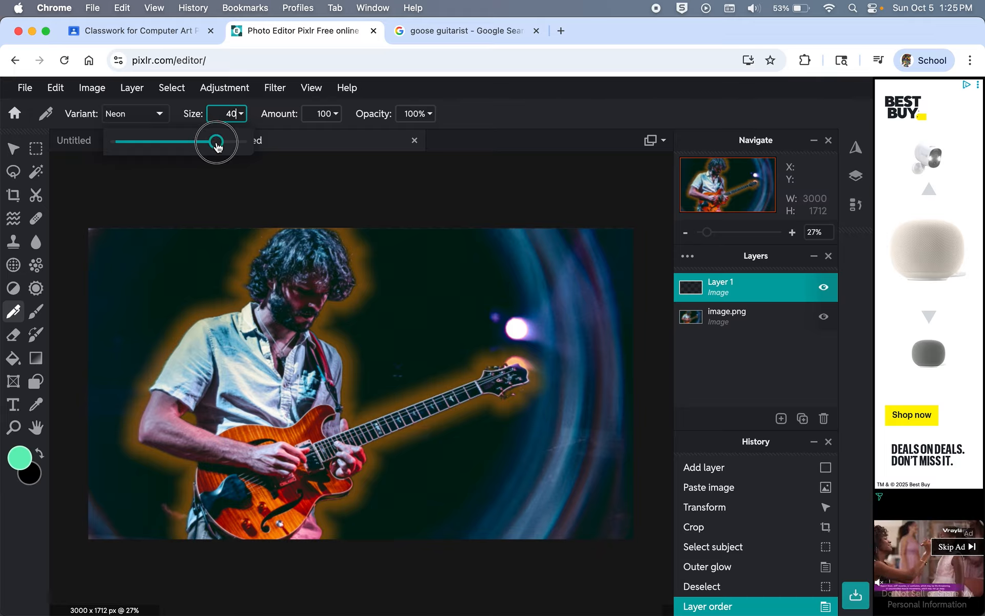
click(333, 113)
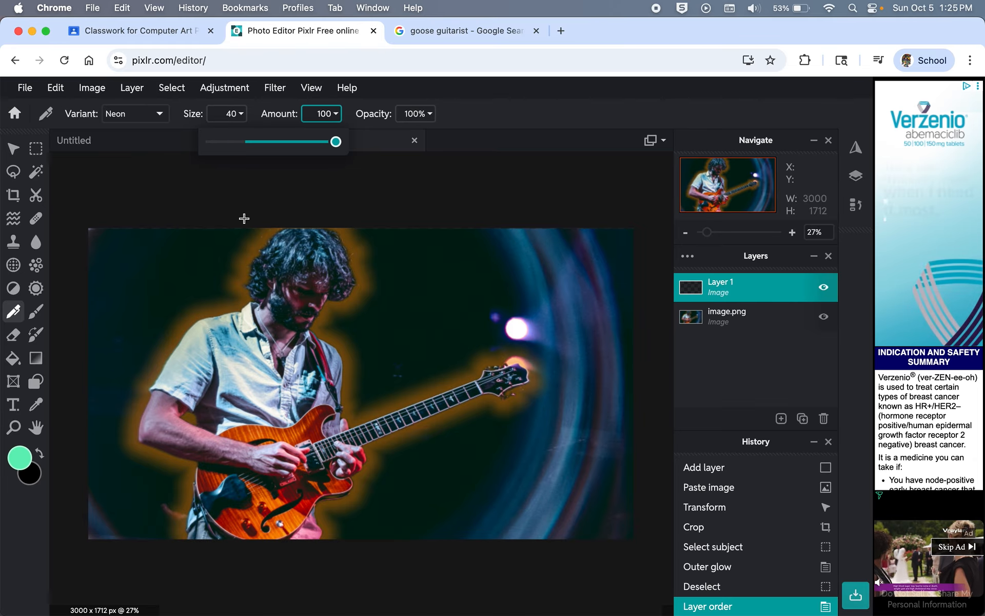
mouse_move(244, 219)
mouse_down()
mouse_move(216, 240)
mouse_move(210, 287)
mouse_move(161, 311)
mouse_move(101, 404)
mouse_move(131, 462)
mouse_move(164, 484)
mouse_move(133, 521)
mouse_move(140, 585)
mouse_up()
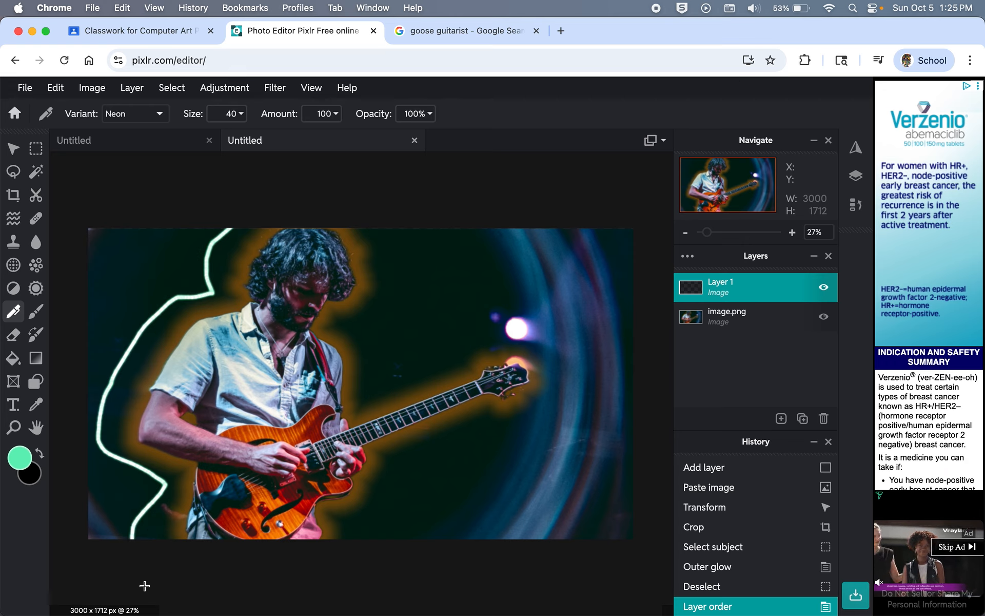
mouse_move(373, 220)
mouse_down()
mouse_move(400, 247)
mouse_move(411, 288)
mouse_move(398, 315)
mouse_move(362, 337)
mouse_move(373, 350)
mouse_move(370, 385)
mouse_move(434, 349)
mouse_move(499, 339)
mouse_move(556, 358)
mouse_move(570, 387)
mouse_move(423, 465)
mouse_move(437, 482)
mouse_move(432, 520)
mouse_move(361, 534)
mouse_move(361, 561)
mouse_up()
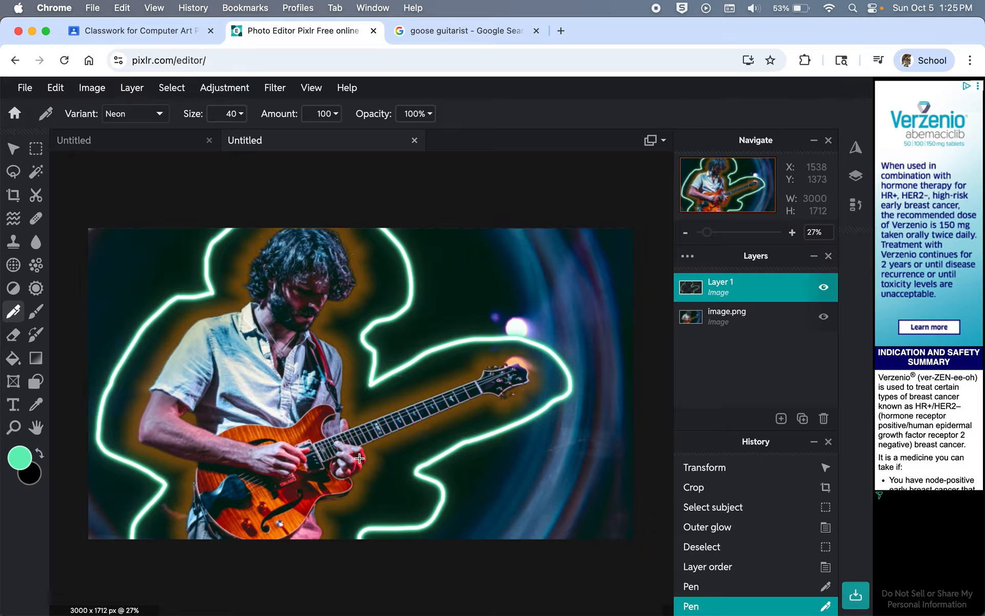
Step: Add Layer 3 and paint purple size-40 Crayon swirls around the guitarist along the neon outline
click(781, 418)
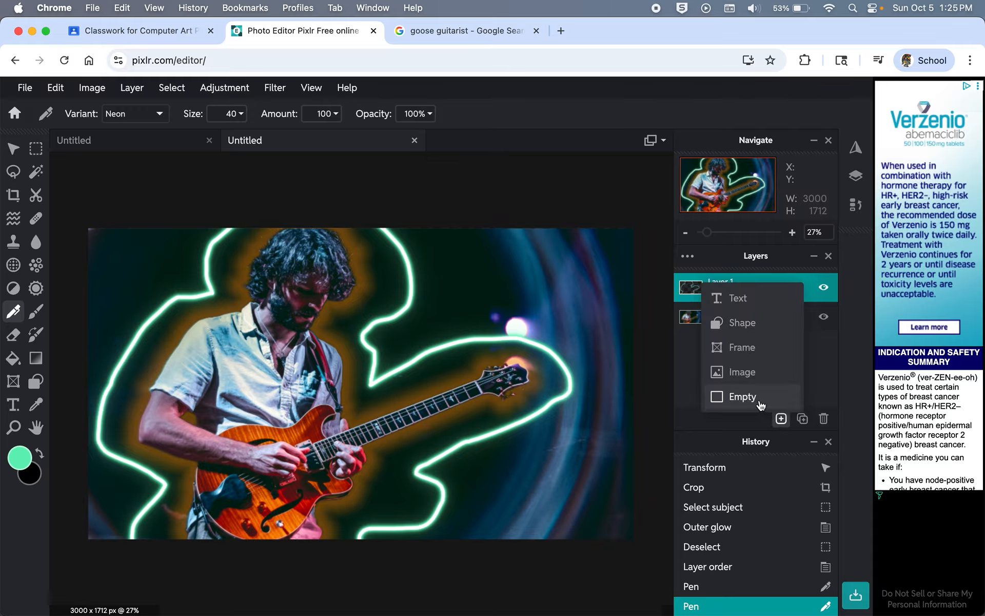
click(742, 397)
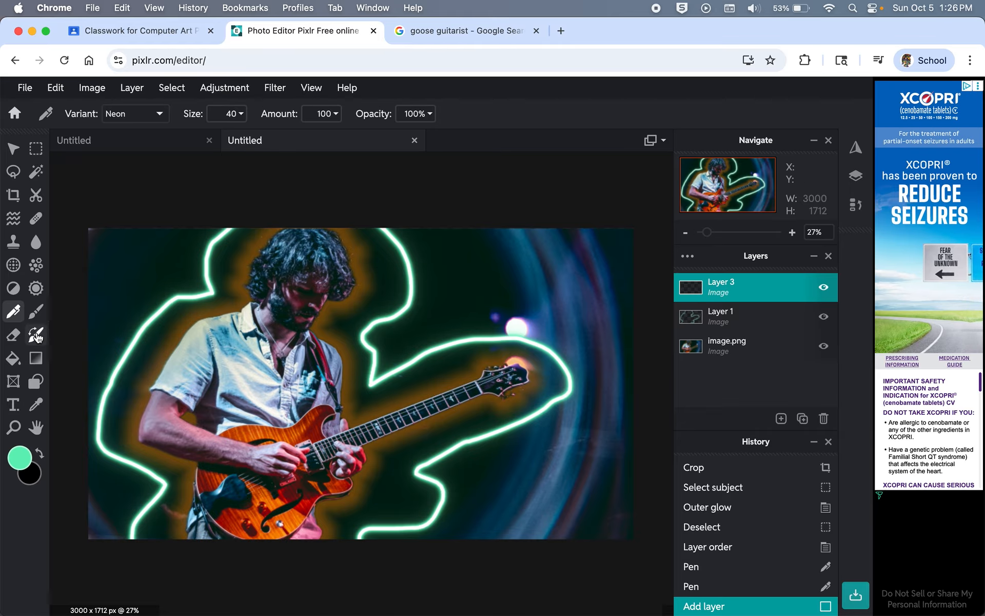
click(159, 114)
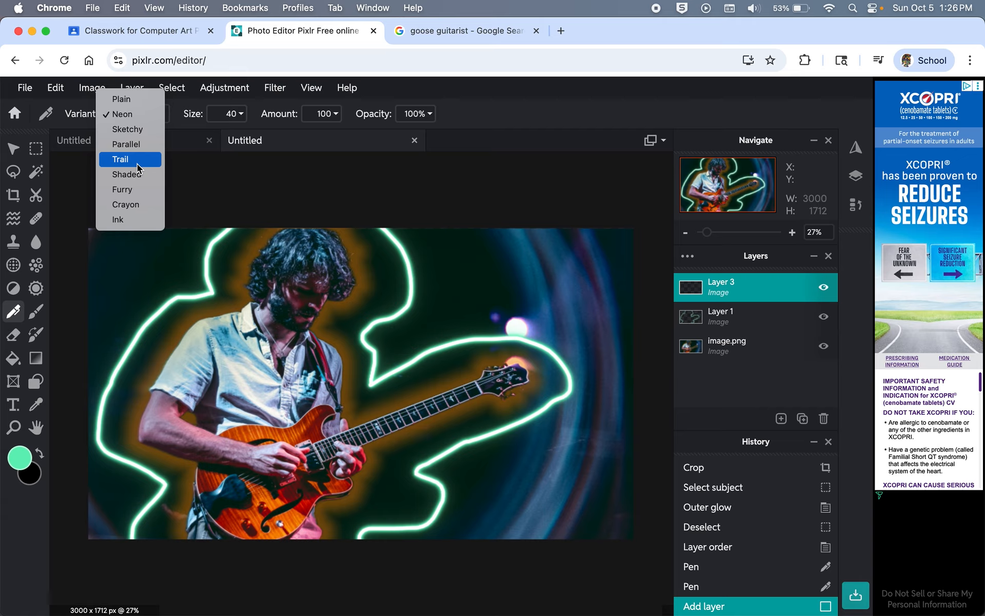
click(138, 205)
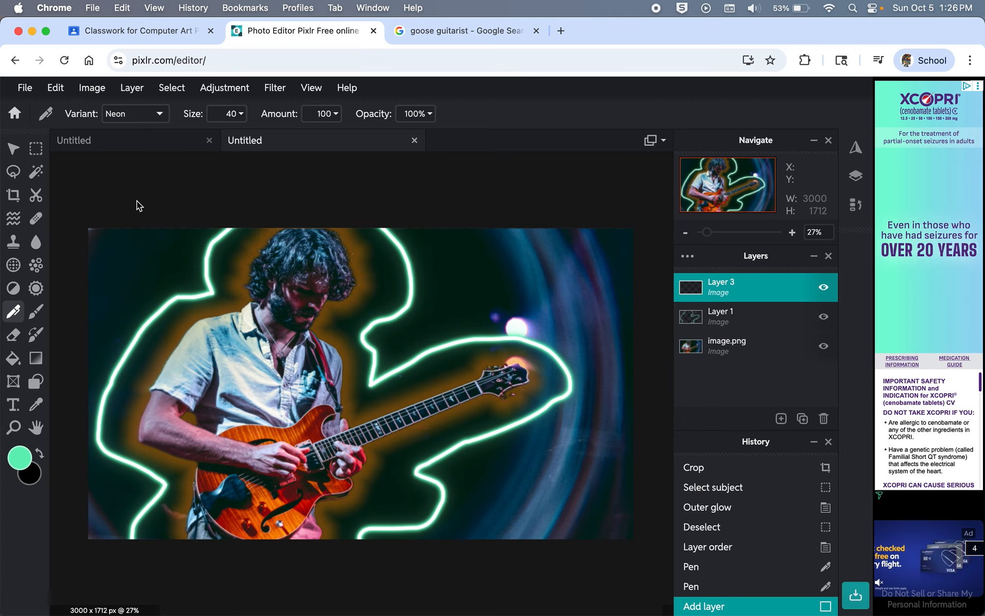
click(27, 461)
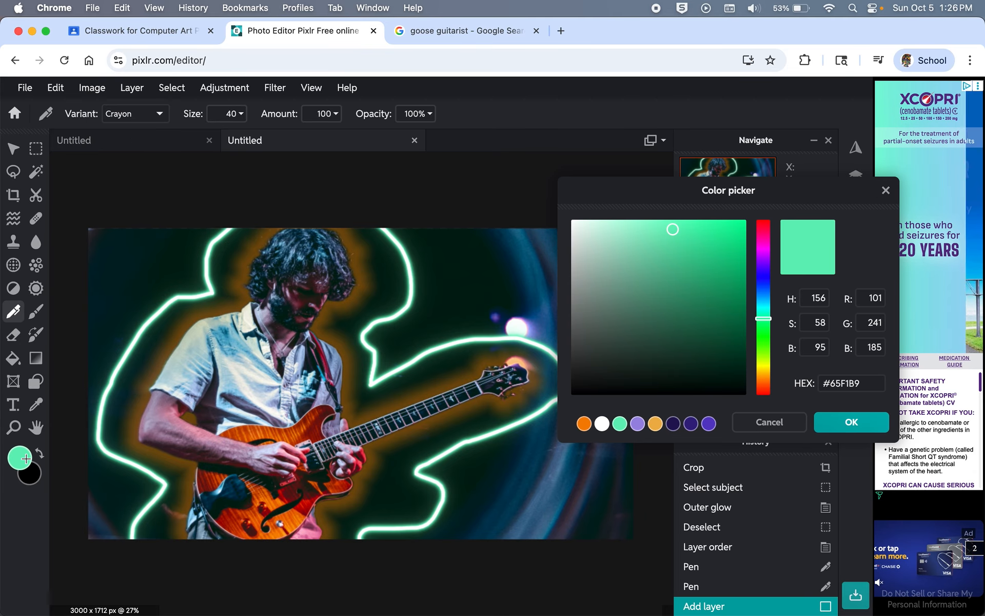
click(637, 423)
click(863, 422)
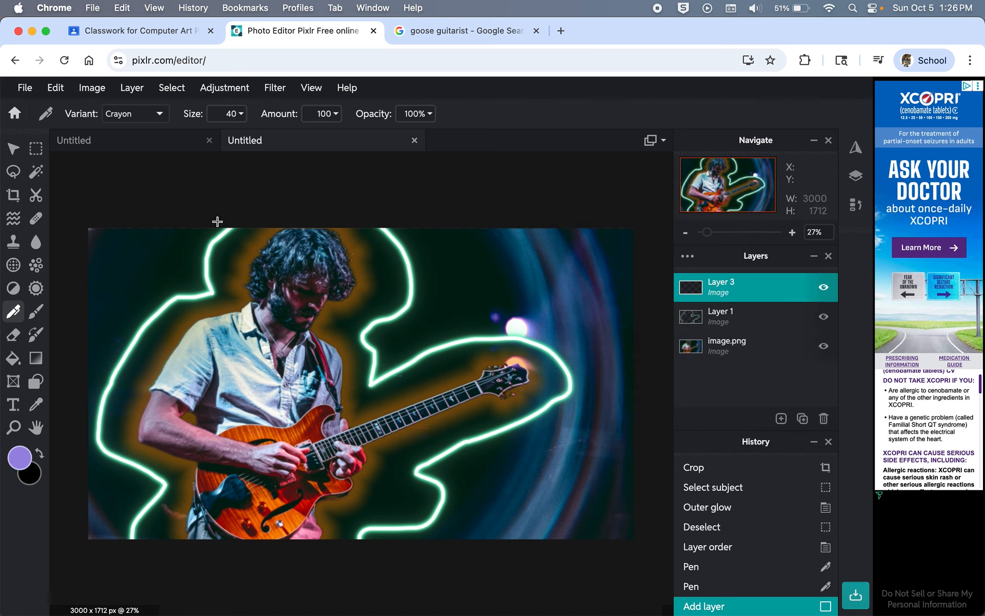
mouse_move(193, 233)
mouse_down()
mouse_move(190, 318)
mouse_move(87, 418)
mouse_move(110, 492)
mouse_move(162, 565)
mouse_move(158, 576)
mouse_up()
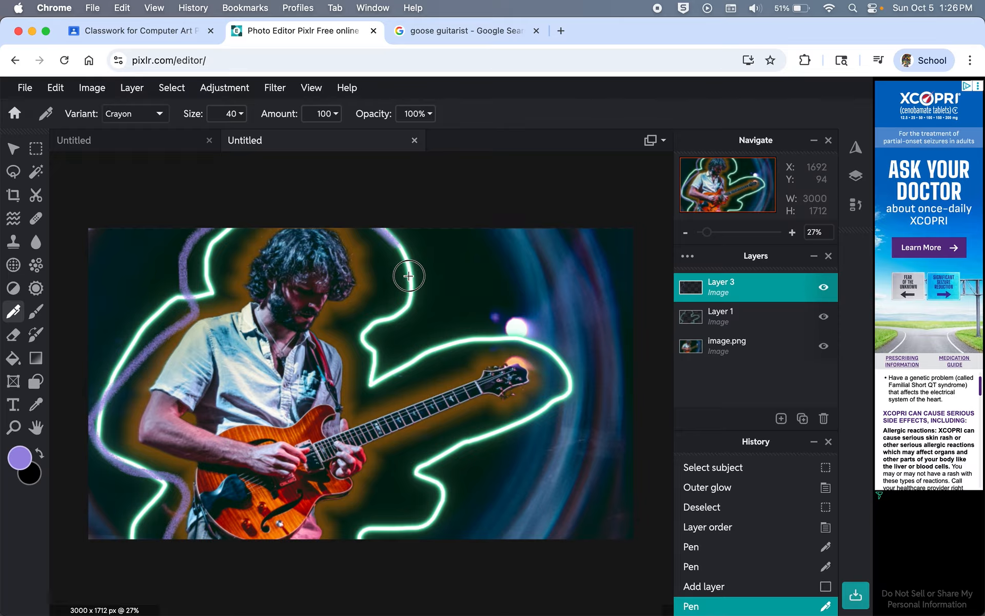
mouse_move(409, 276)
mouse_down()
mouse_move(362, 340)
mouse_move(378, 374)
mouse_move(402, 378)
mouse_move(531, 325)
mouse_move(557, 351)
mouse_move(546, 410)
mouse_move(435, 490)
mouse_move(410, 492)
mouse_move(363, 581)
mouse_move(338, 595)
mouse_up()
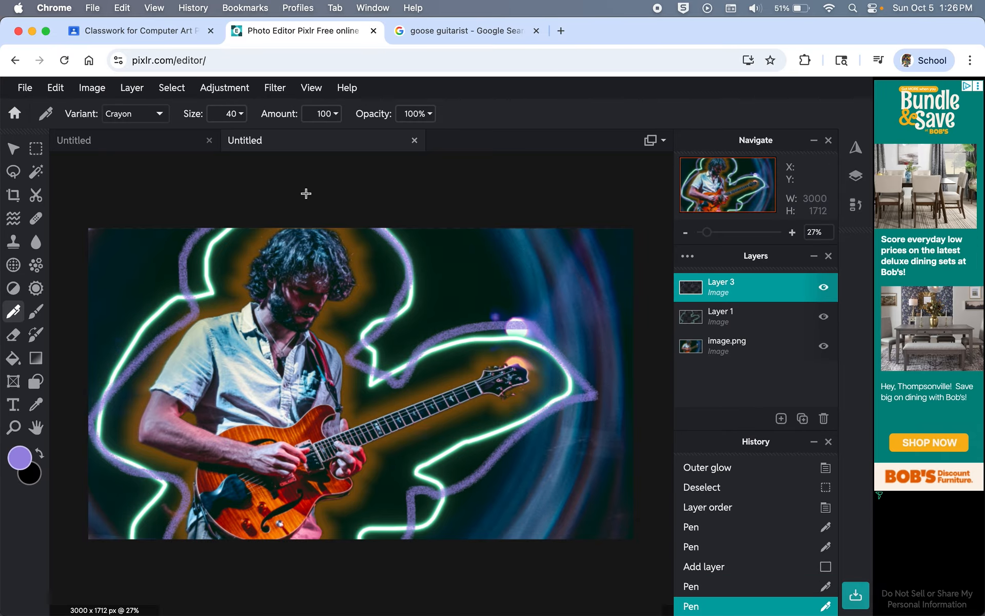
Step: Apply a 29% Zoom blur centred at 50% X and 50% Y to Layer 1
click(739, 316)
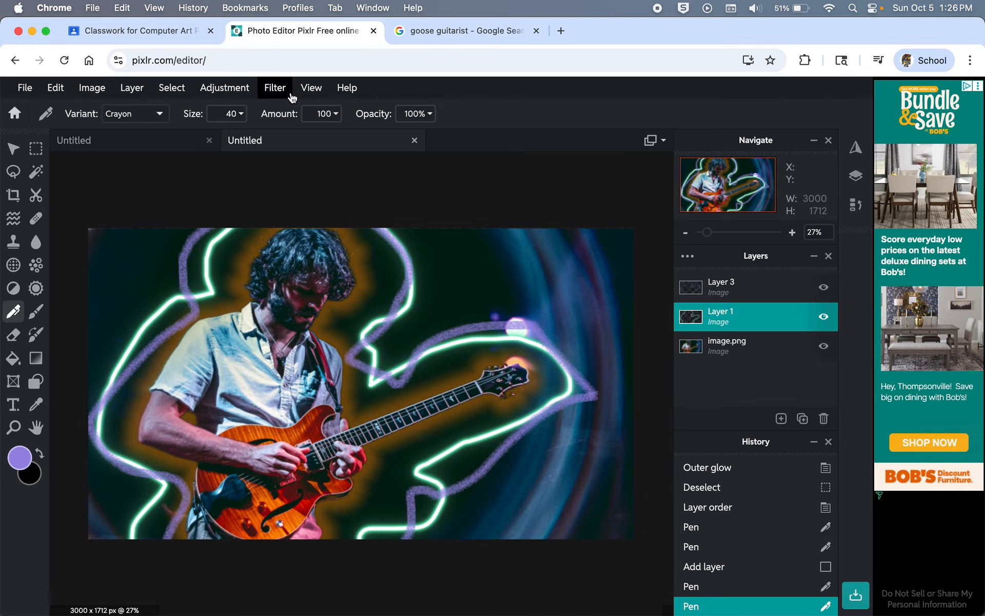
click(275, 89)
mouse_move(293, 172)
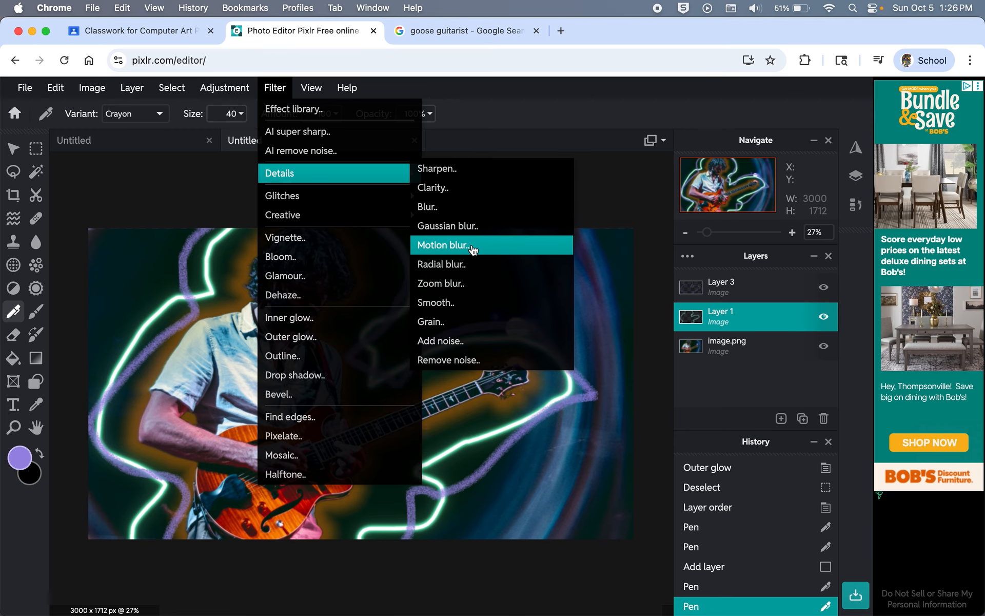
click(467, 283)
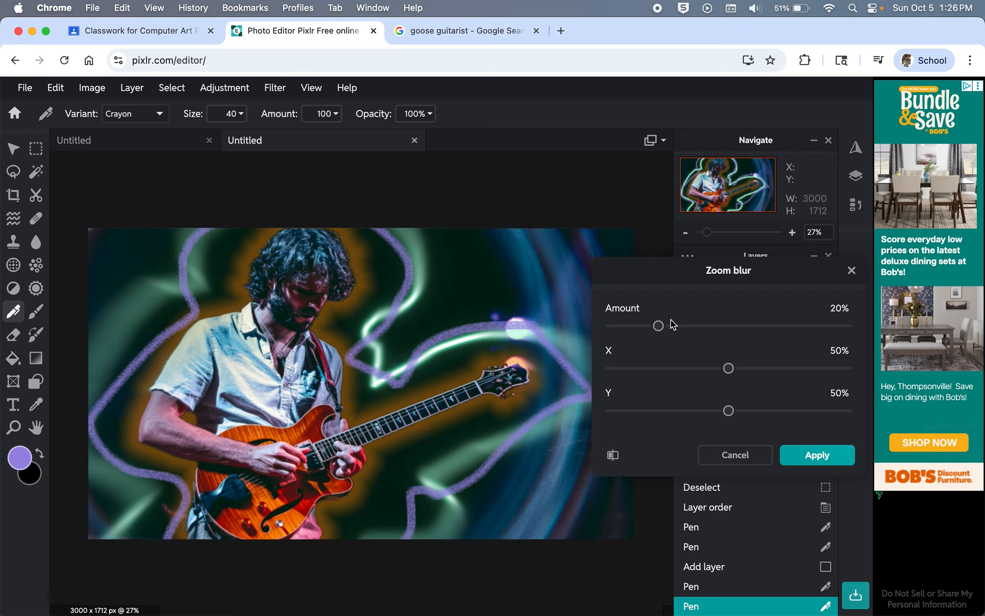
drag(657, 331, 682, 333)
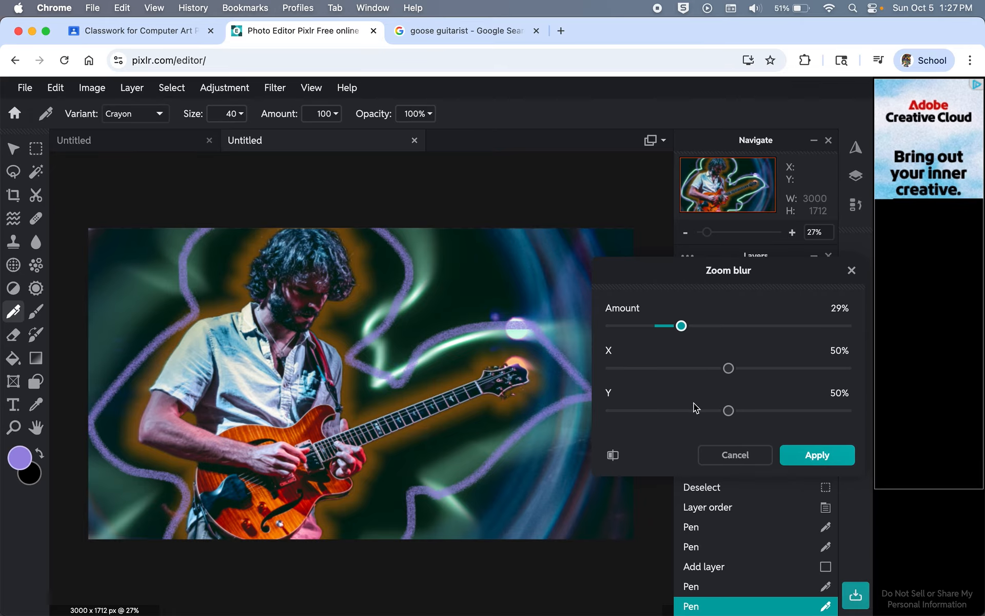
click(819, 455)
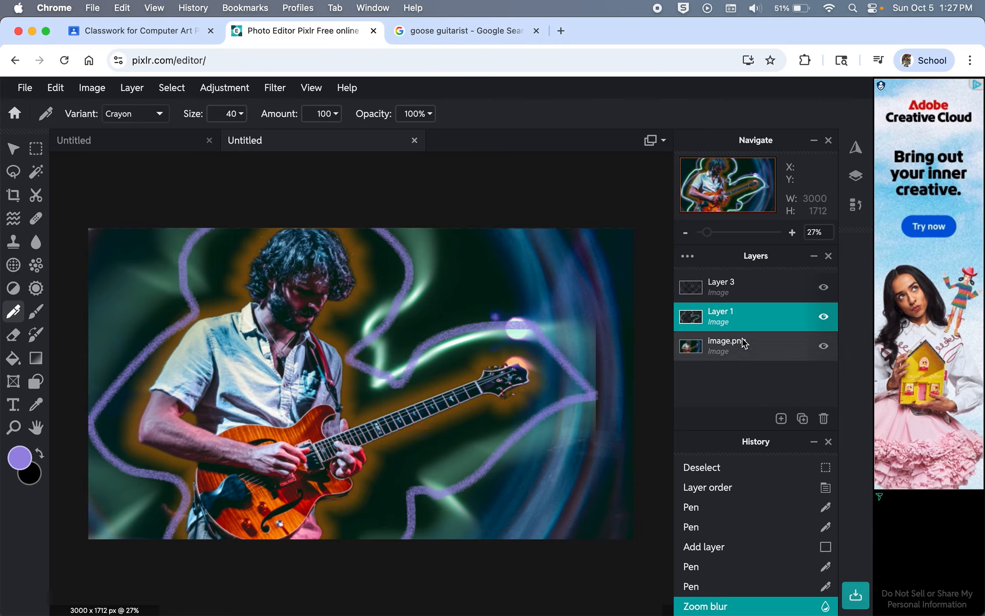
Step: Apply a Radial blur of amount 8 to Layer 3's purple crayon swirls
click(744, 285)
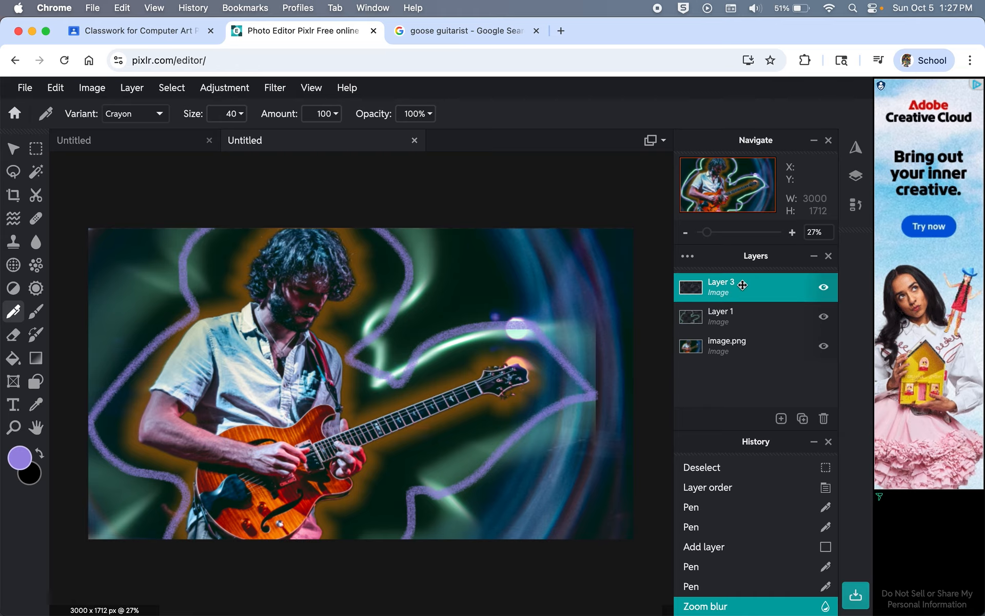
click(275, 89)
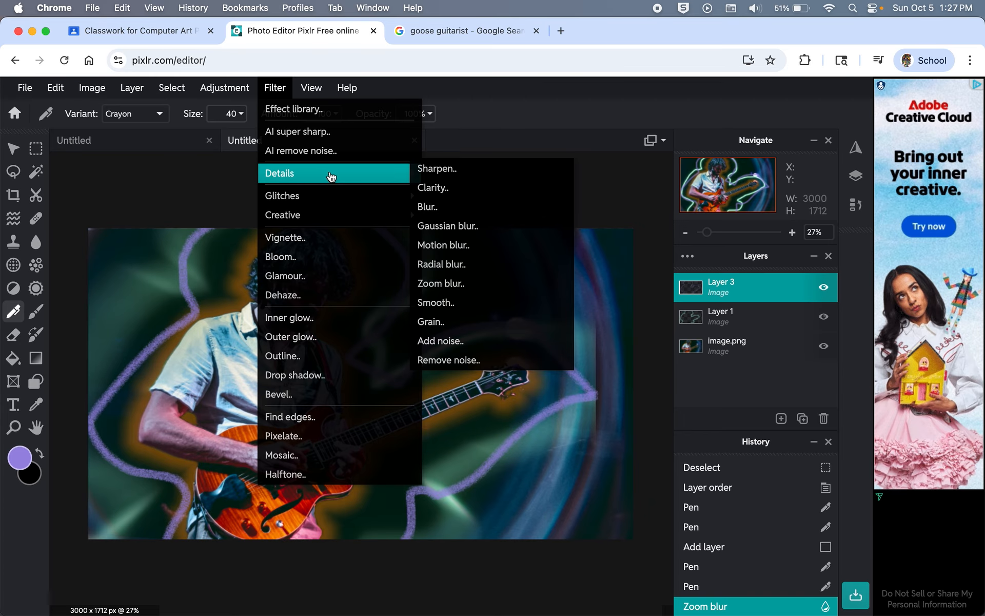
click(466, 263)
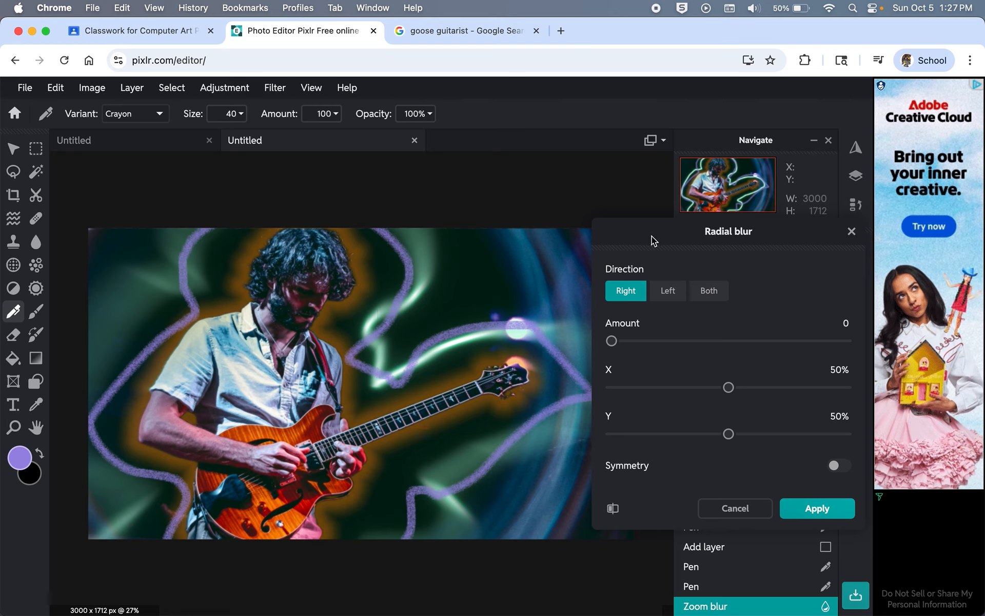
drag(653, 240, 597, 325)
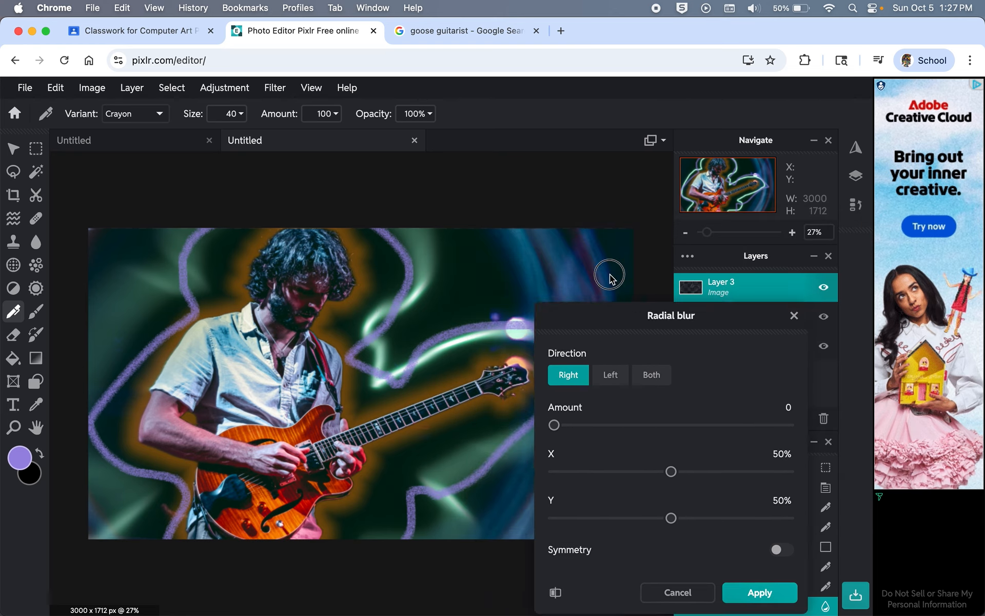
drag(609, 277, 730, 244)
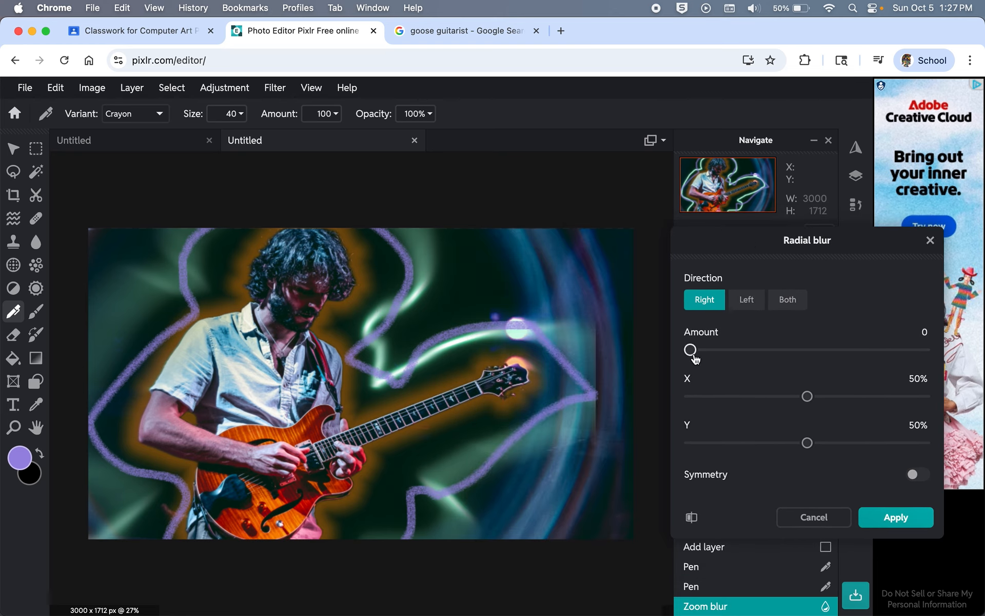
mouse_move(693, 358)
mouse_down()
mouse_move(734, 356)
mouse_move(691, 358)
mouse_move(704, 357)
mouse_up()
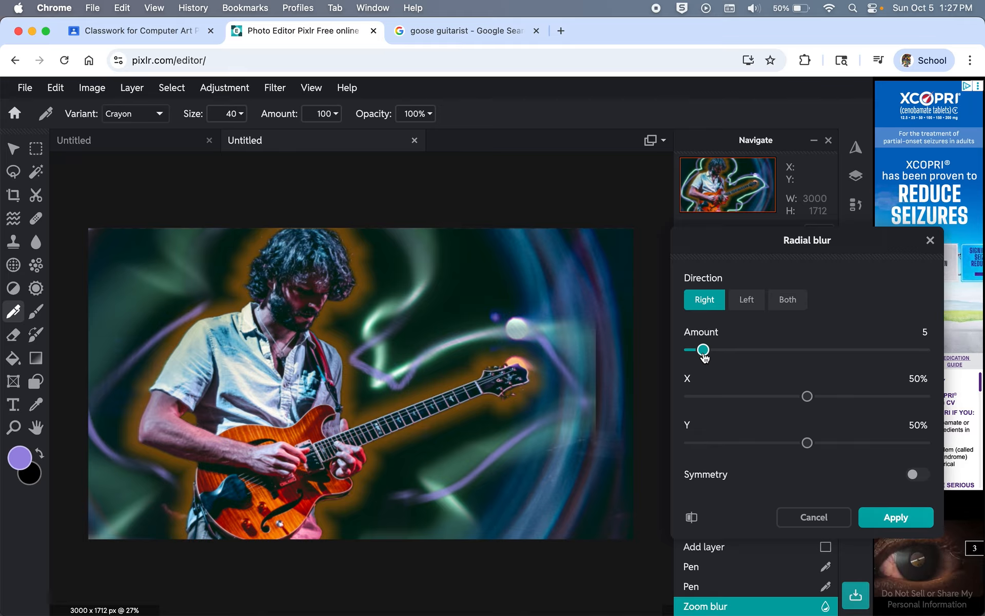
drag(704, 358, 703, 357)
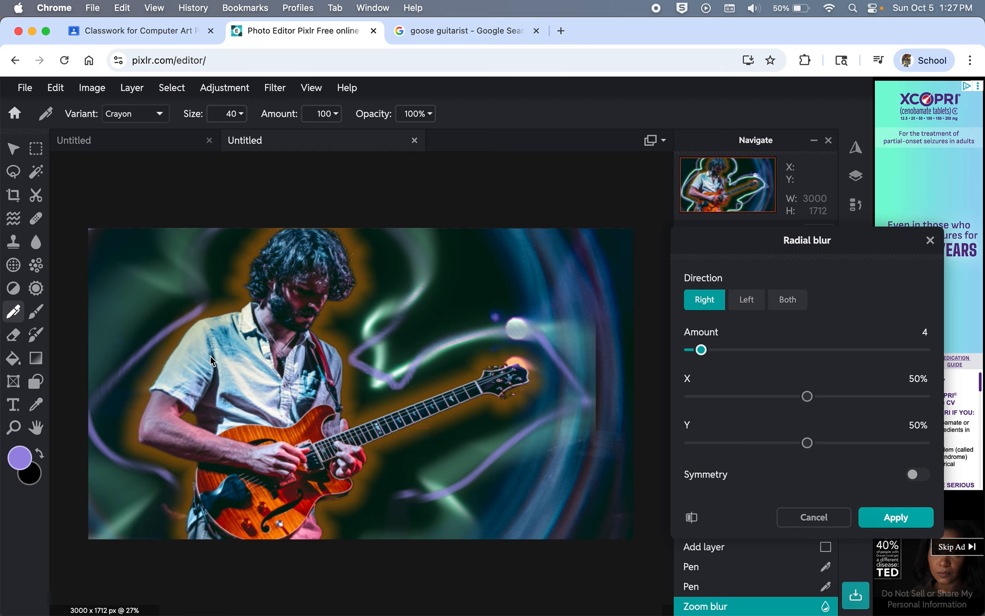
drag(704, 356, 712, 355)
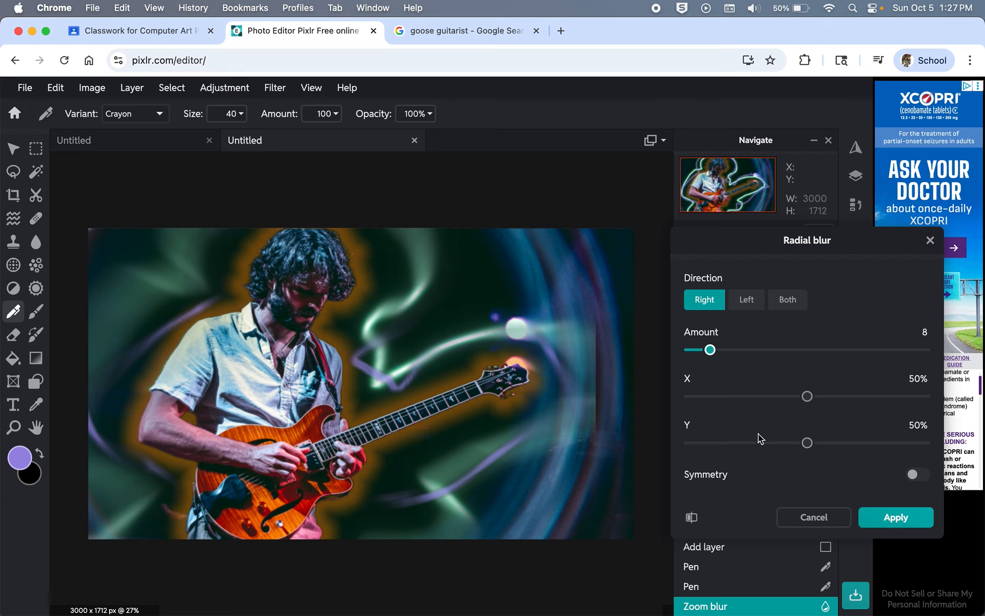
click(905, 515)
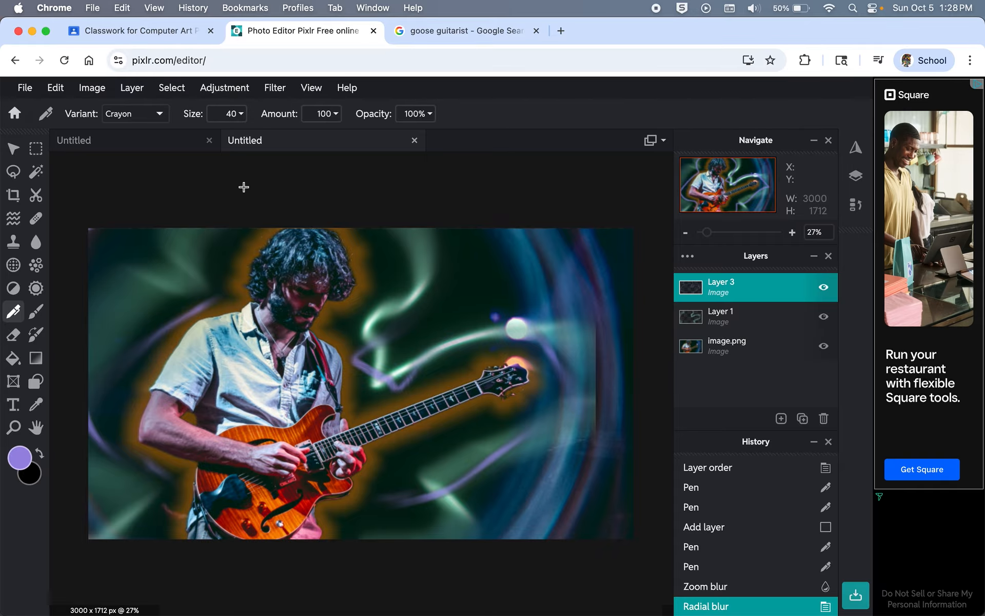
Step: Add an empty Layer 4 to the top of the layer stack
click(779, 416)
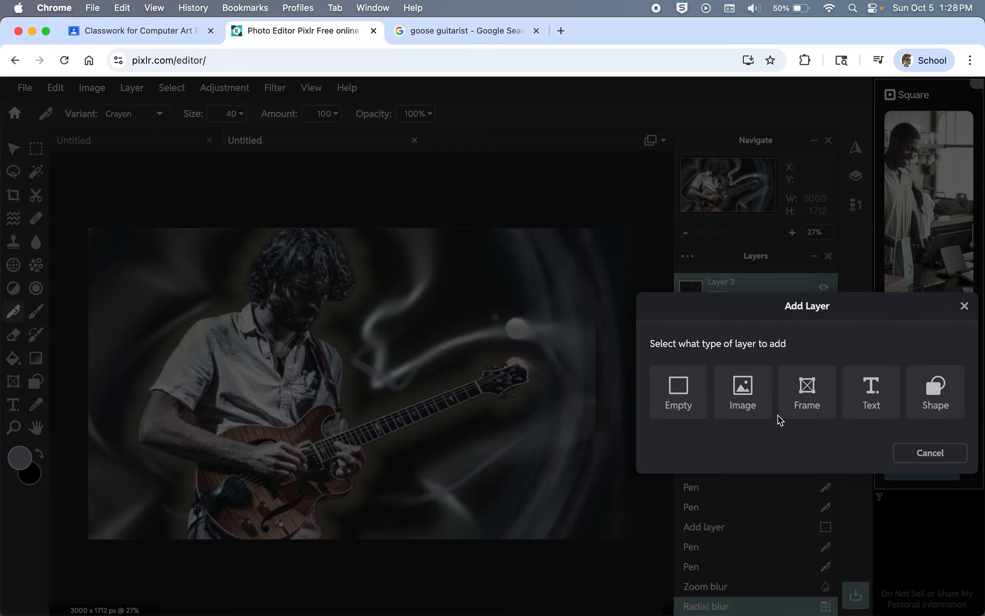
click(698, 388)
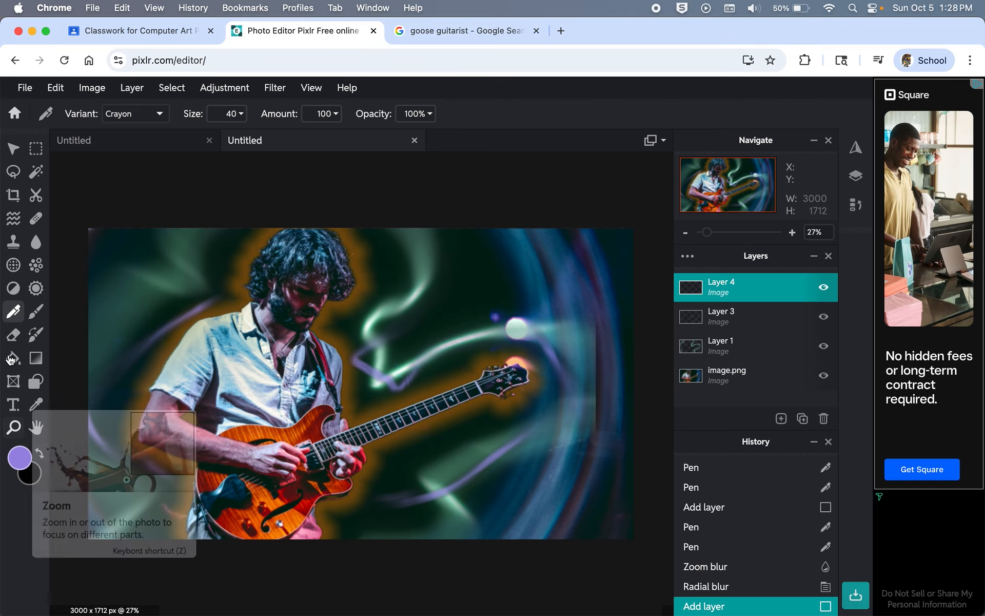
click(160, 114)
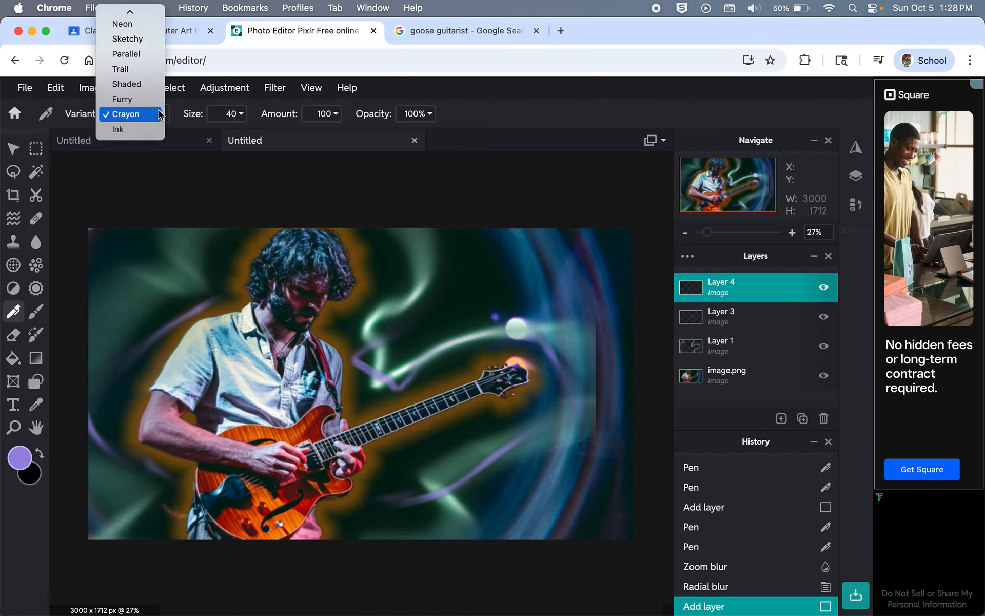
Step: Switch the pen to the Trail variant with pale yellow #F1E77A as the drawing colour
click(143, 71)
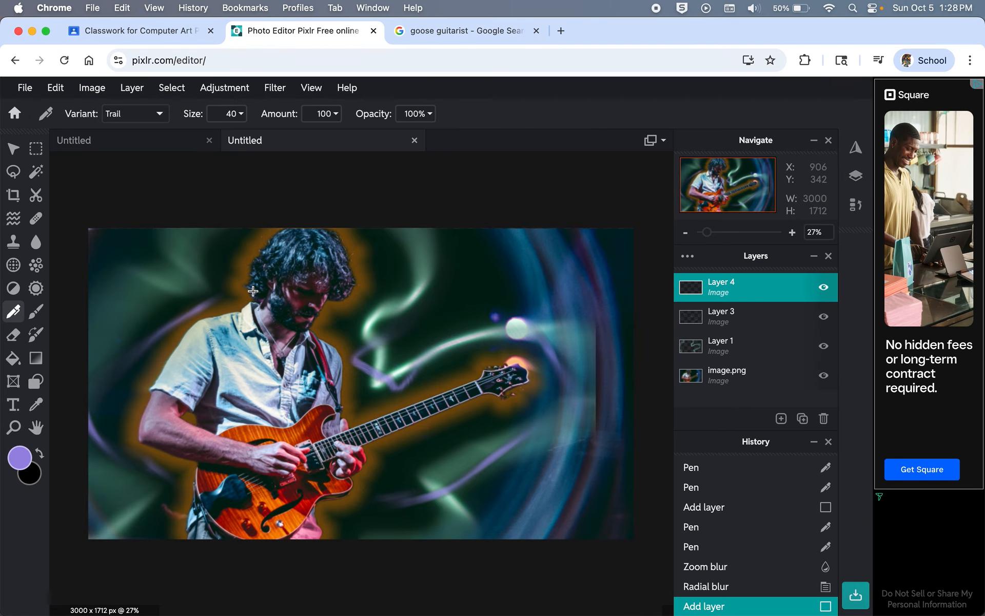
click(18, 456)
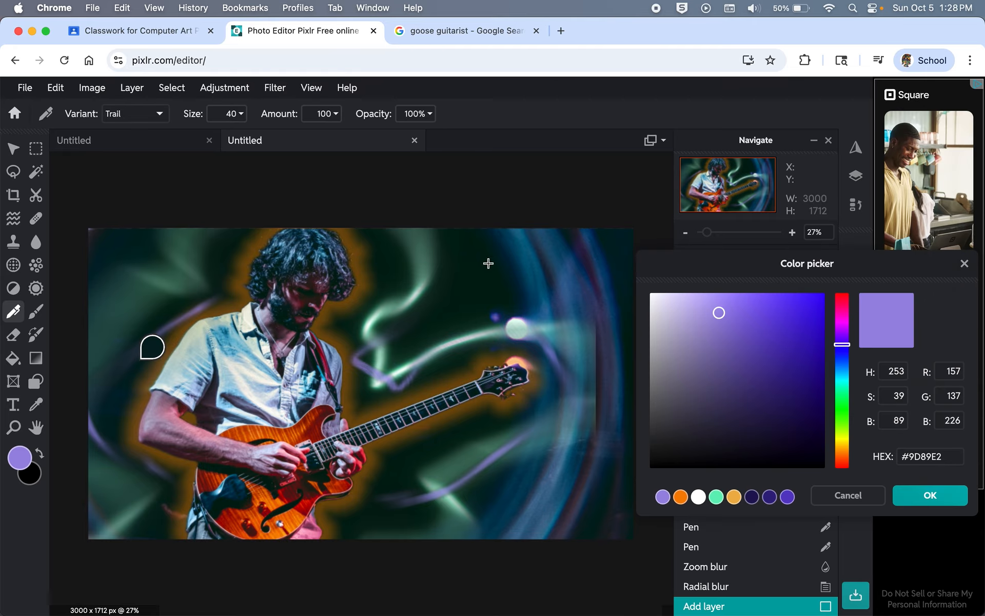
click(734, 497)
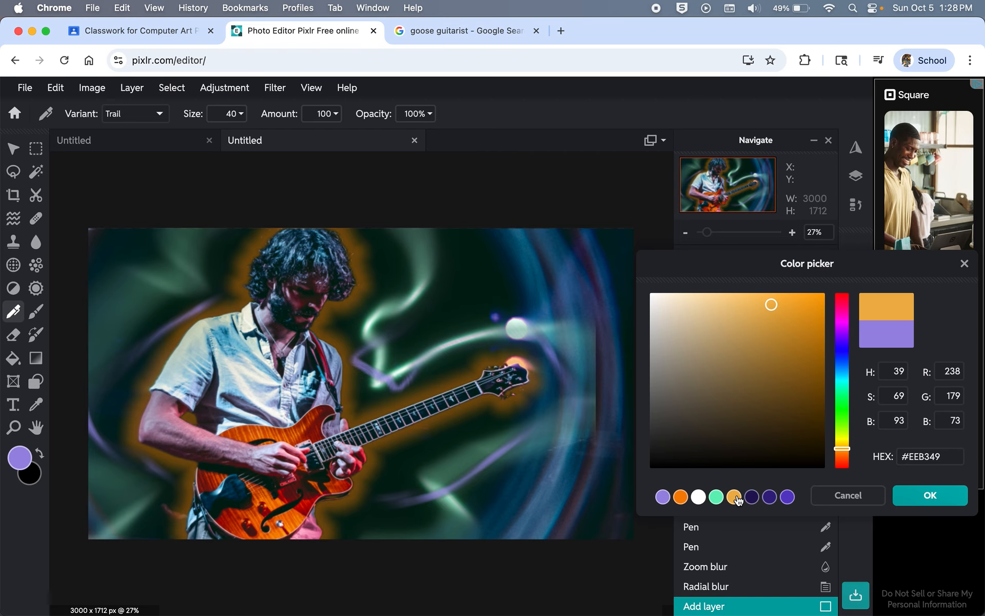
click(736, 302)
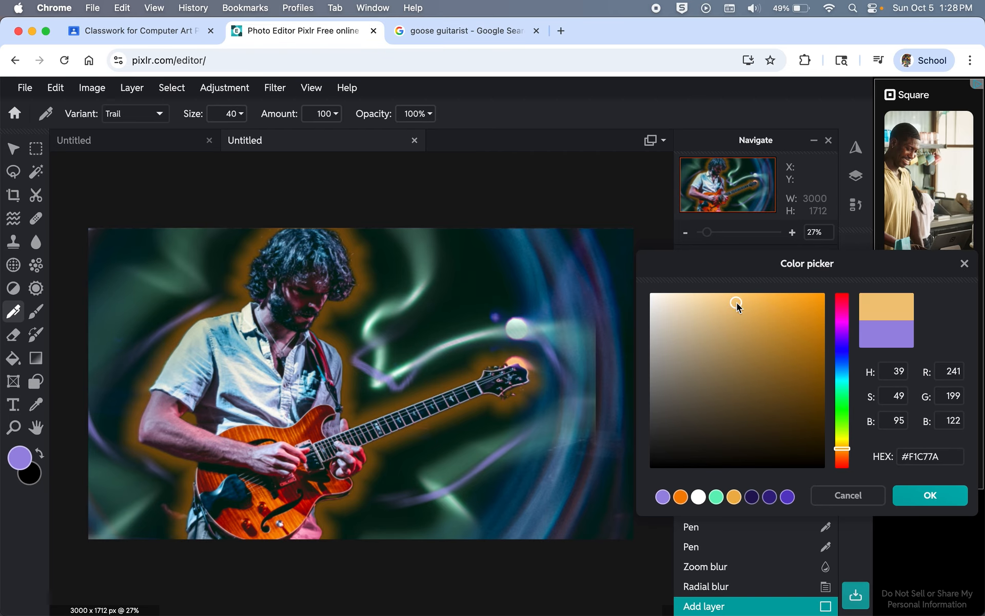
click(842, 440)
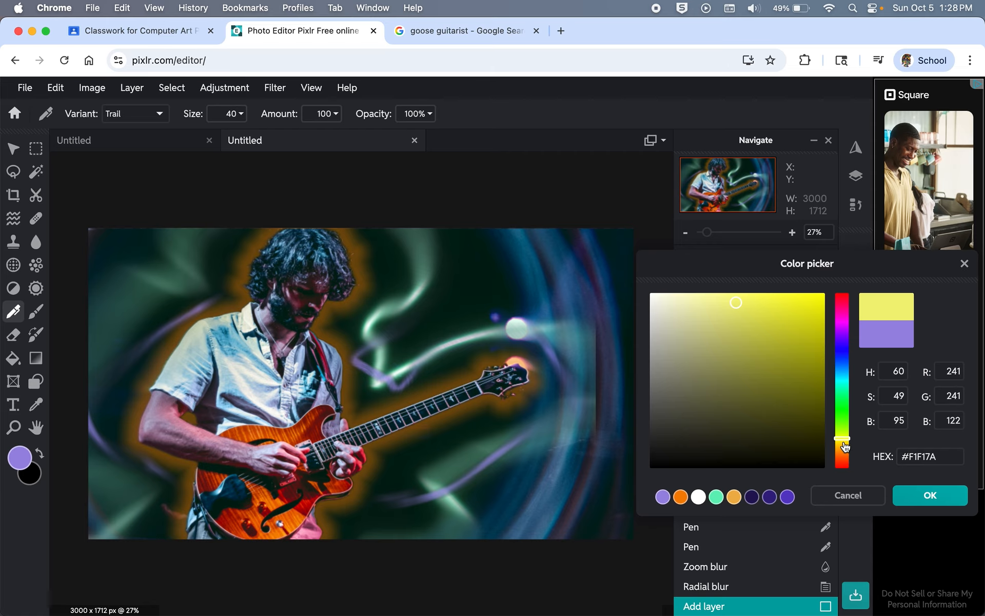
drag(844, 446, 844, 447)
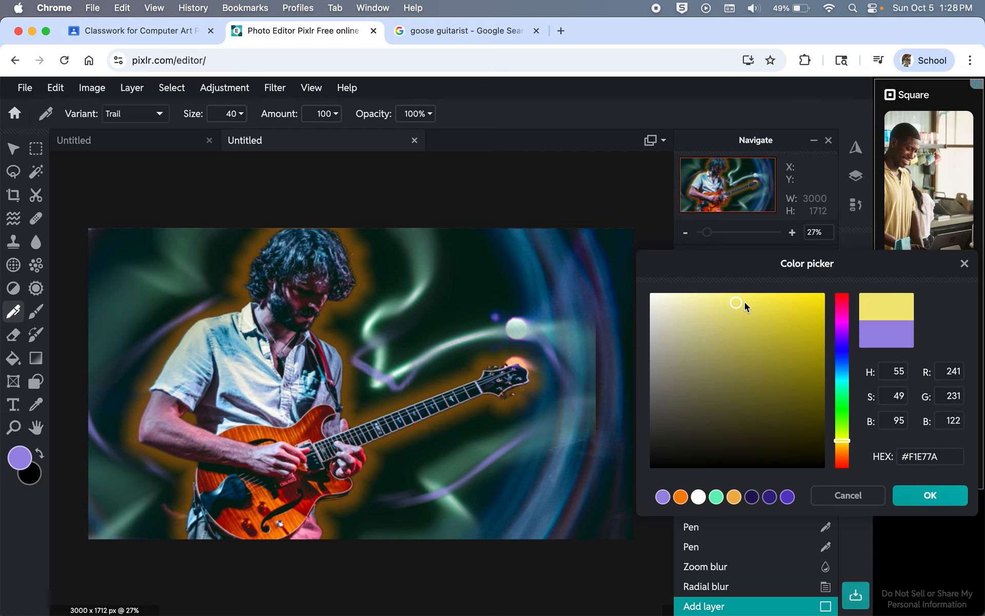
drag(744, 302, 750, 304)
click(931, 495)
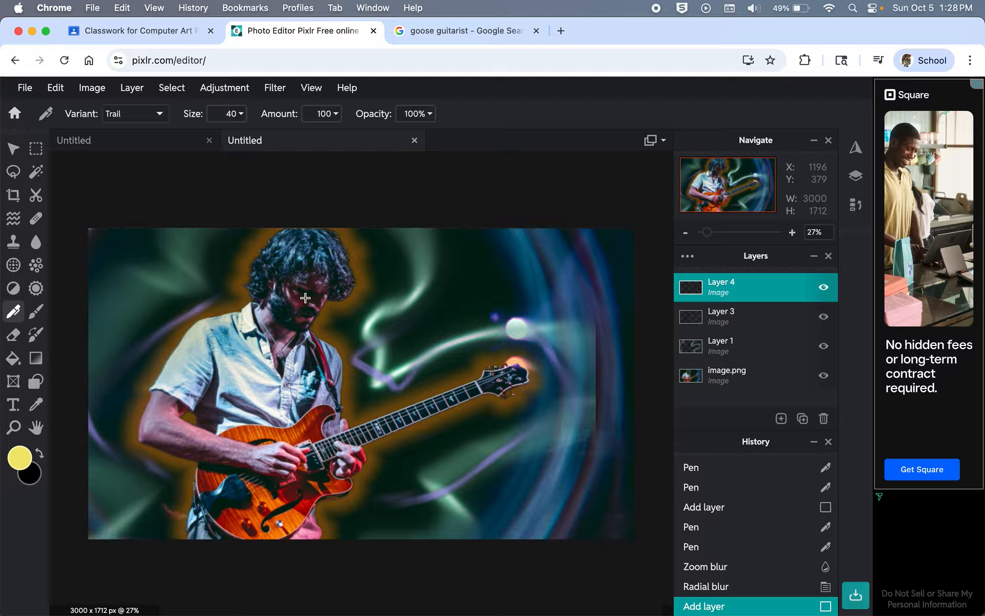
Step: Reduce the Trail brush size to 23 and test two yellow strokes, undoing both
scroll(246, 257, up, 1)
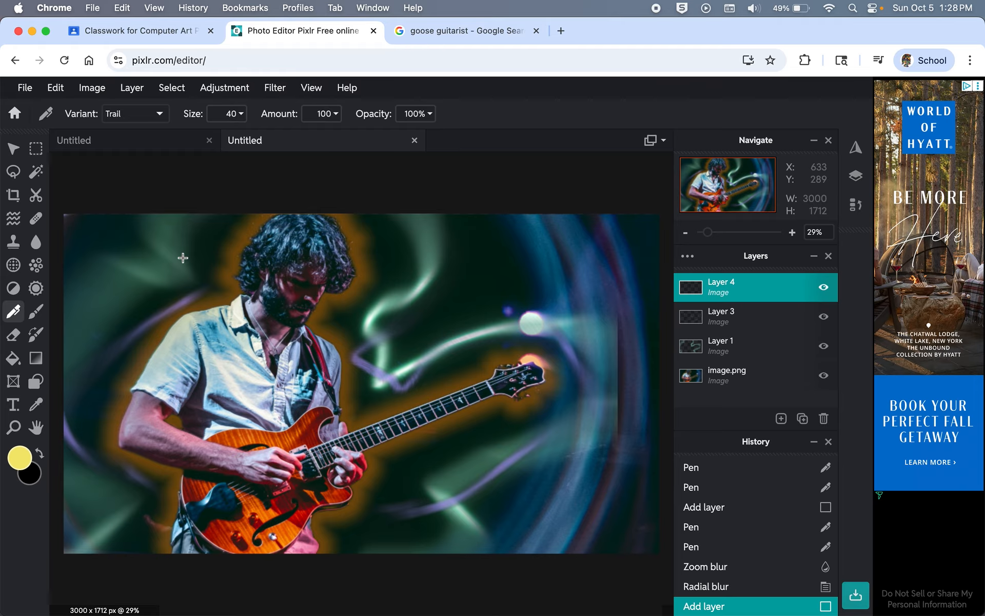
click(242, 115)
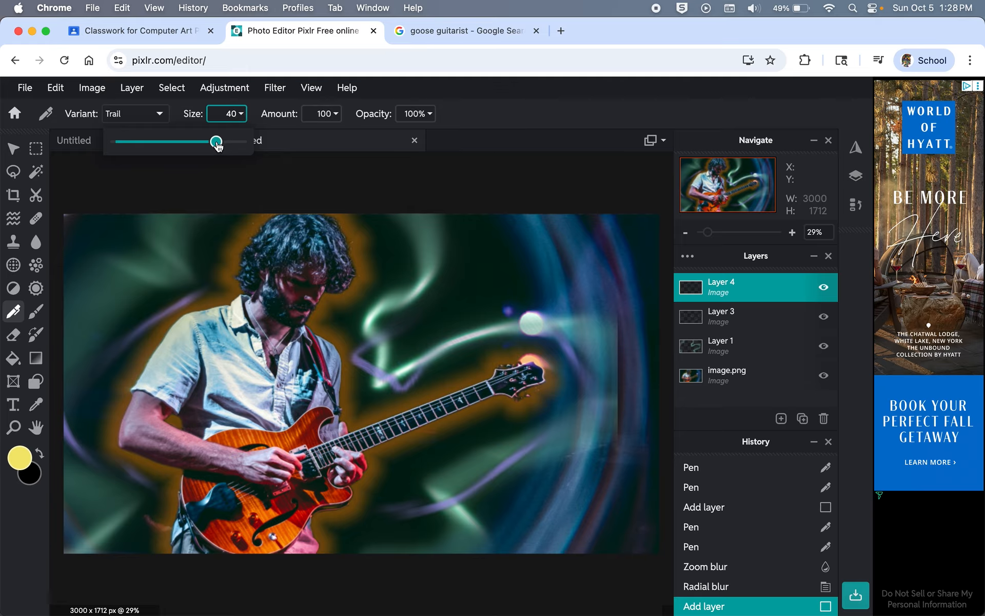
drag(218, 146, 167, 146)
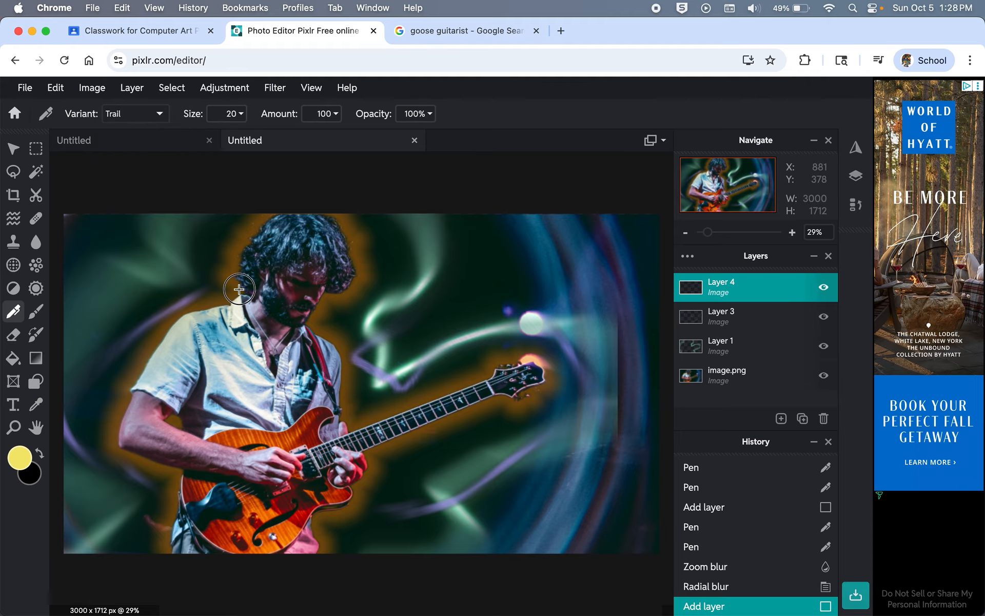
mouse_move(236, 288)
mouse_down()
mouse_move(205, 287)
mouse_move(179, 300)
mouse_move(166, 337)
mouse_move(184, 372)
mouse_move(243, 377)
mouse_move(362, 353)
mouse_move(381, 386)
mouse_move(339, 420)
mouse_up()
key(super+z)
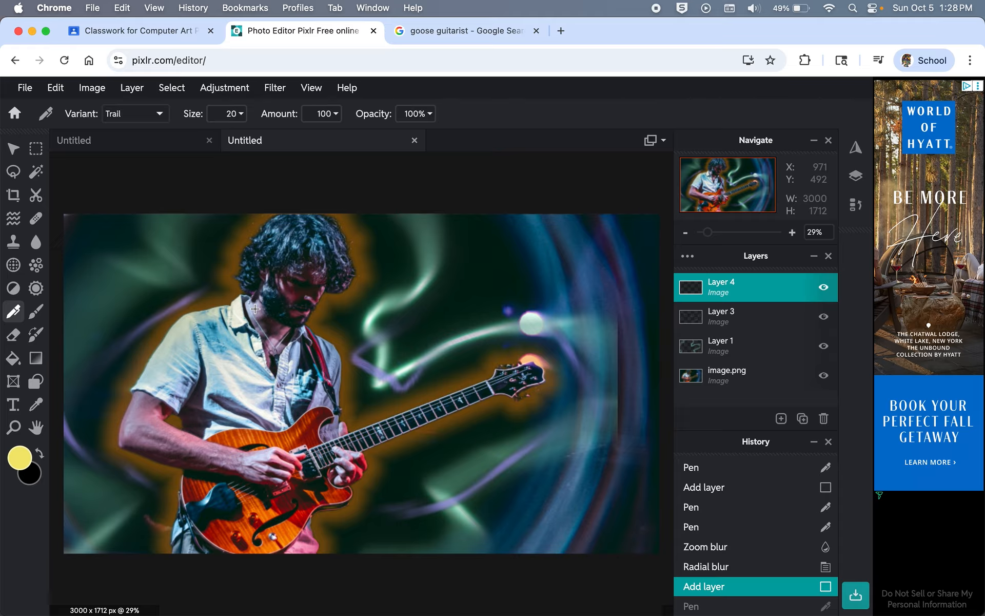
mouse_move(241, 290)
mouse_down()
mouse_move(194, 290)
mouse_move(171, 323)
mouse_move(190, 345)
mouse_move(231, 357)
mouse_move(354, 372)
mouse_move(364, 386)
mouse_move(357, 405)
mouse_move(332, 412)
mouse_up()
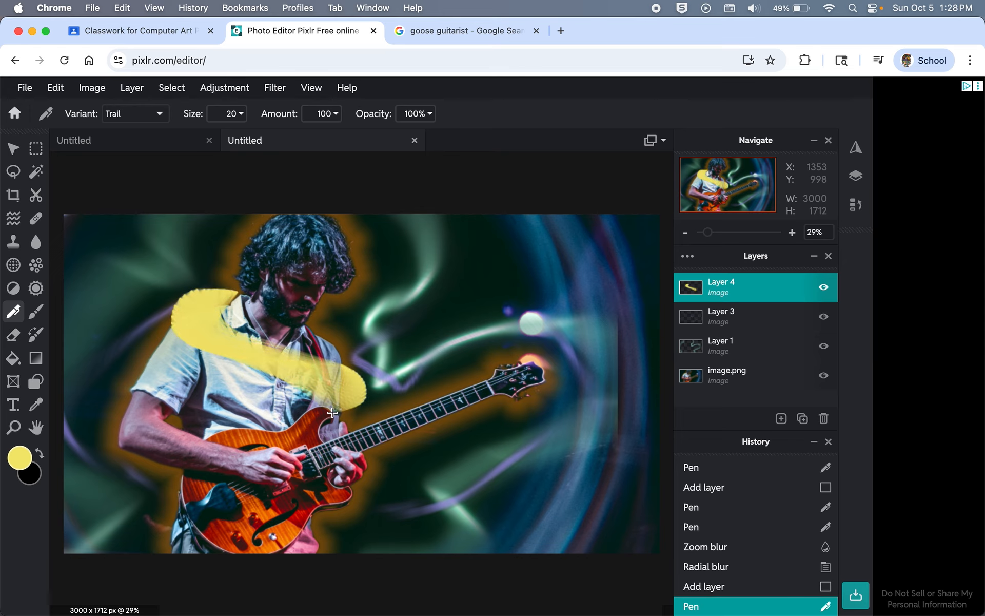
key(super+z)
Step: Set the Trail brush to size 15 and amount 76, undoing three trial strokes
click(240, 114)
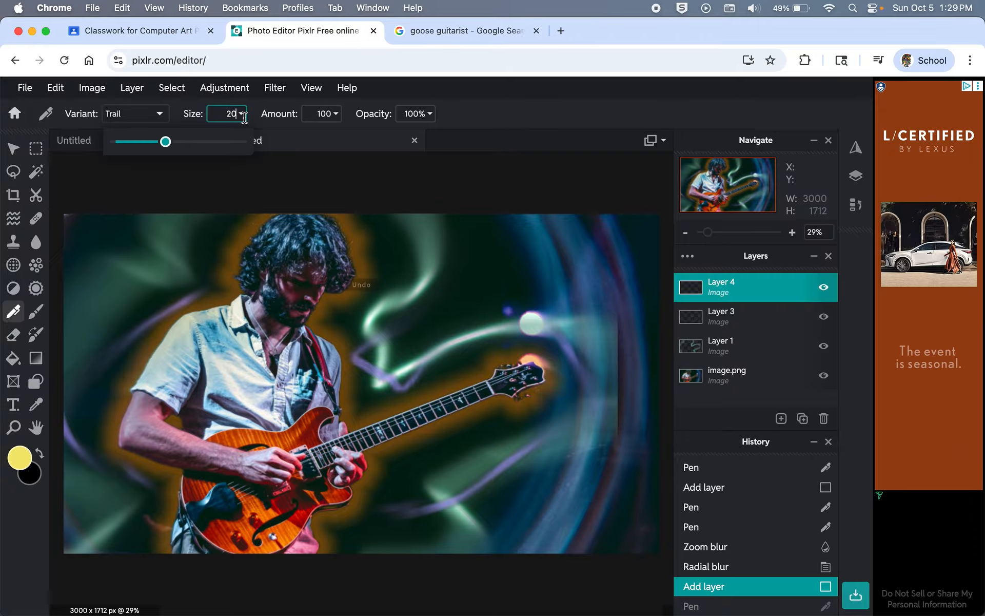
drag(166, 144, 154, 146)
click(336, 113)
drag(337, 141, 306, 145)
mouse_move(235, 292)
mouse_down()
mouse_move(168, 288)
mouse_move(127, 309)
mouse_move(126, 349)
mouse_move(143, 364)
mouse_move(348, 368)
mouse_move(373, 381)
mouse_move(377, 410)
mouse_move(336, 427)
mouse_up()
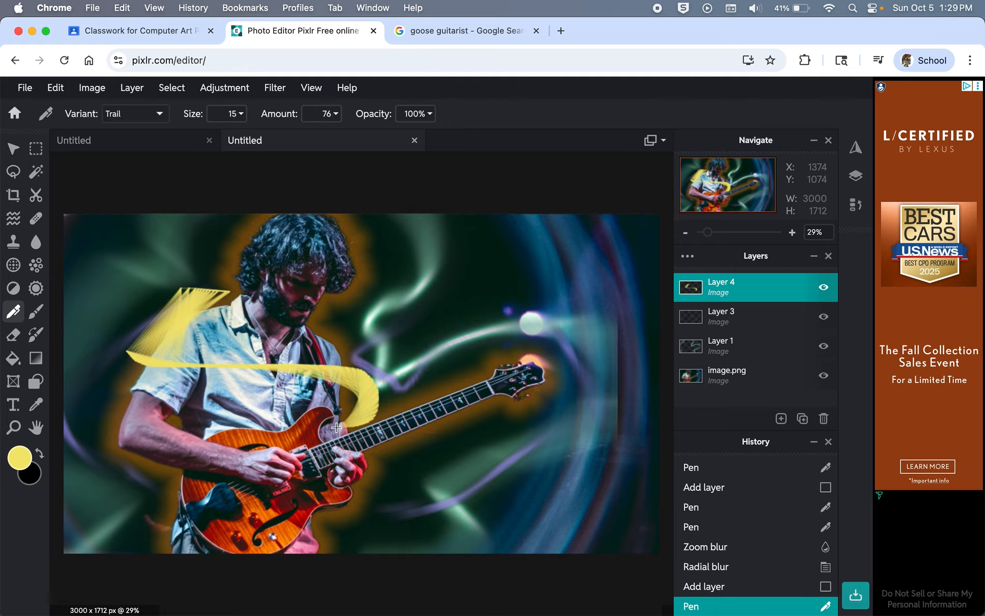
key(super+z)
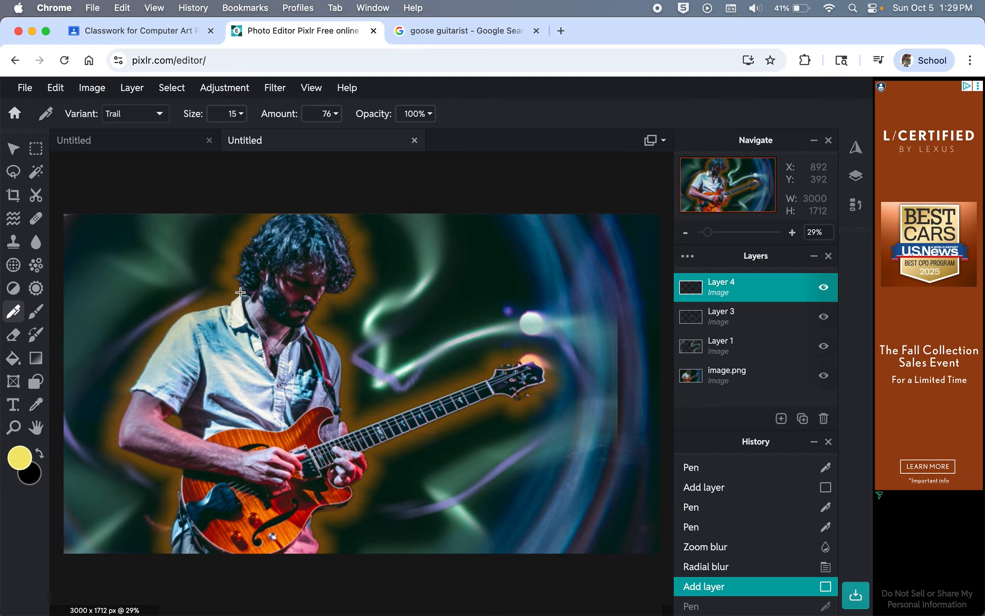
mouse_move(239, 291)
mouse_down()
mouse_move(159, 273)
mouse_move(128, 291)
mouse_move(123, 329)
mouse_move(150, 354)
mouse_move(195, 365)
mouse_move(353, 365)
mouse_move(362, 387)
mouse_move(343, 417)
mouse_up()
key(super+z)
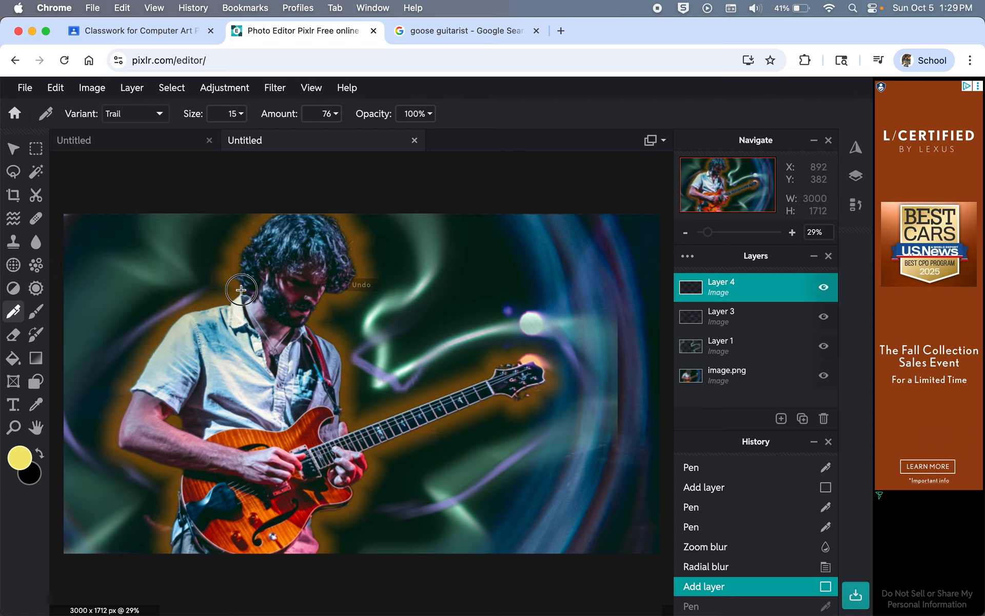
mouse_move(240, 290)
mouse_down()
mouse_move(127, 285)
mouse_move(93, 336)
mouse_move(128, 382)
mouse_move(166, 396)
mouse_move(246, 390)
mouse_up()
key(super+z)
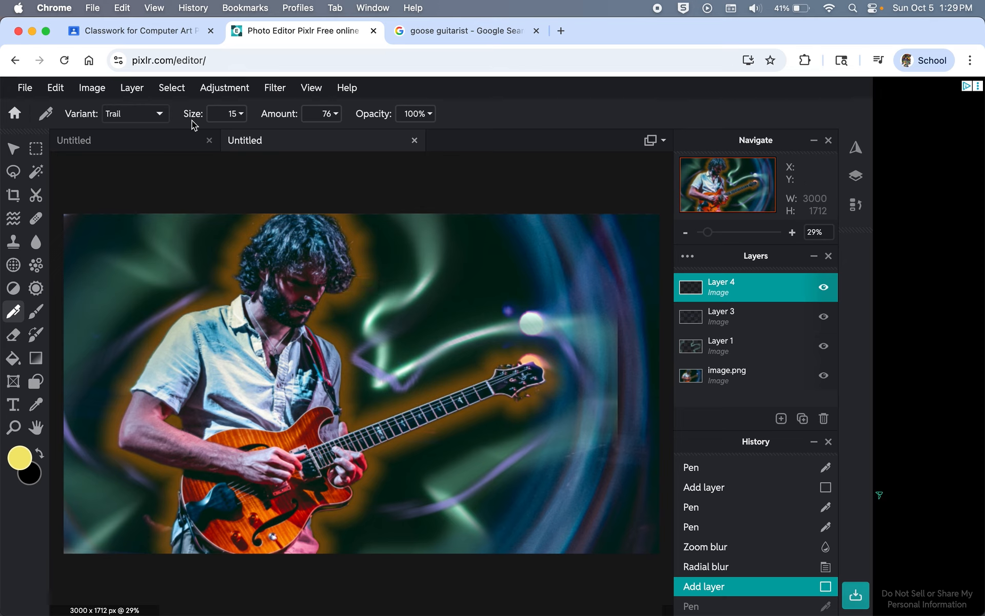
Step: Draw yellow Trail swirls over the shoulder and around the guitar body on Layer 4
mouse_move(234, 300)
mouse_down()
mouse_move(142, 310)
mouse_move(113, 345)
mouse_move(115, 362)
mouse_move(222, 378)
mouse_move(322, 376)
mouse_move(378, 391)
mouse_move(379, 406)
mouse_move(347, 436)
mouse_up()
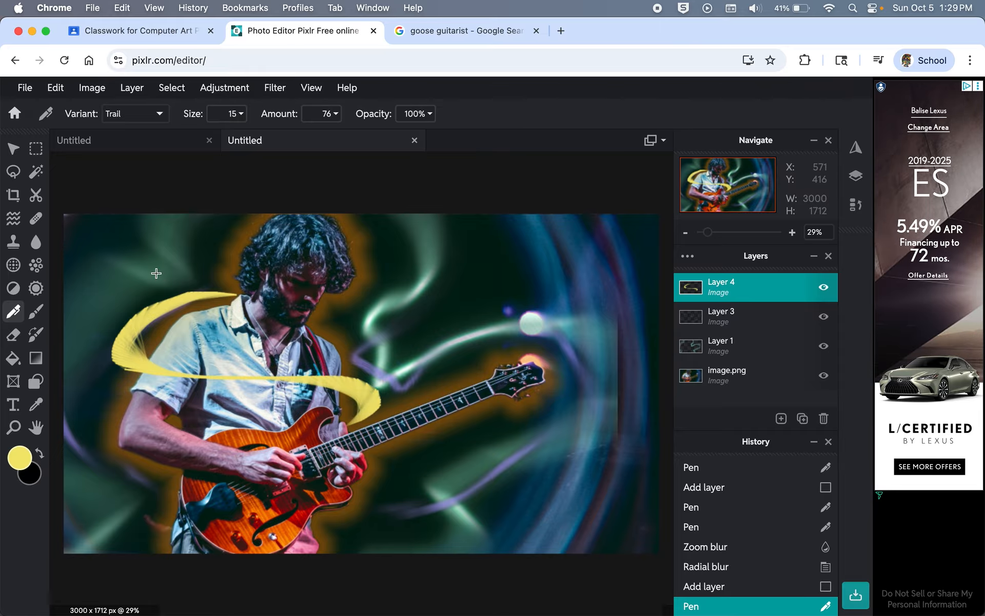
mouse_move(182, 473)
mouse_down()
mouse_move(123, 490)
mouse_move(103, 510)
mouse_move(105, 525)
mouse_move(148, 538)
mouse_move(191, 533)
mouse_move(369, 434)
mouse_move(418, 450)
mouse_move(426, 475)
mouse_move(399, 507)
mouse_move(298, 538)
mouse_up()
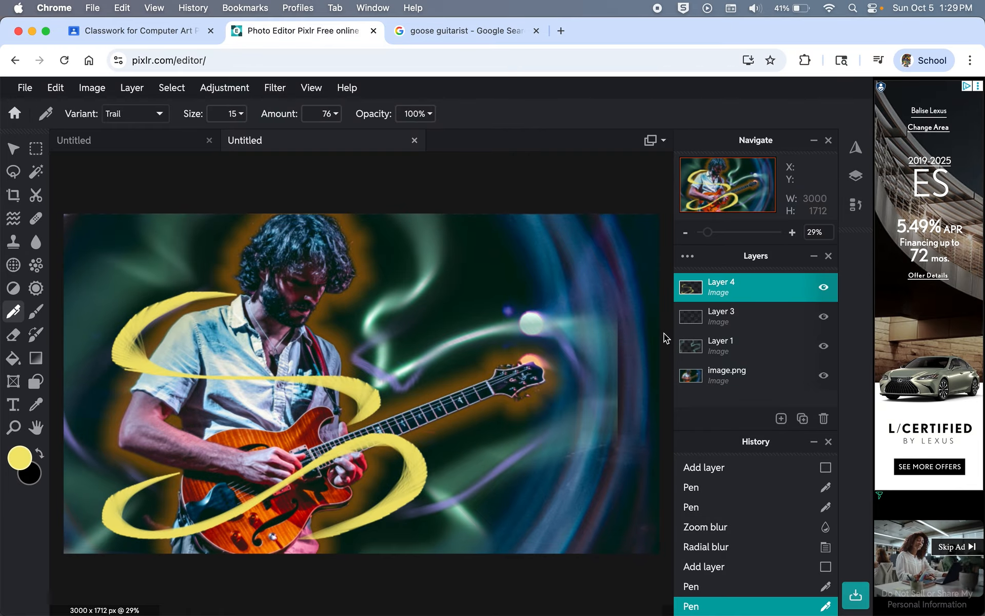
click(688, 257)
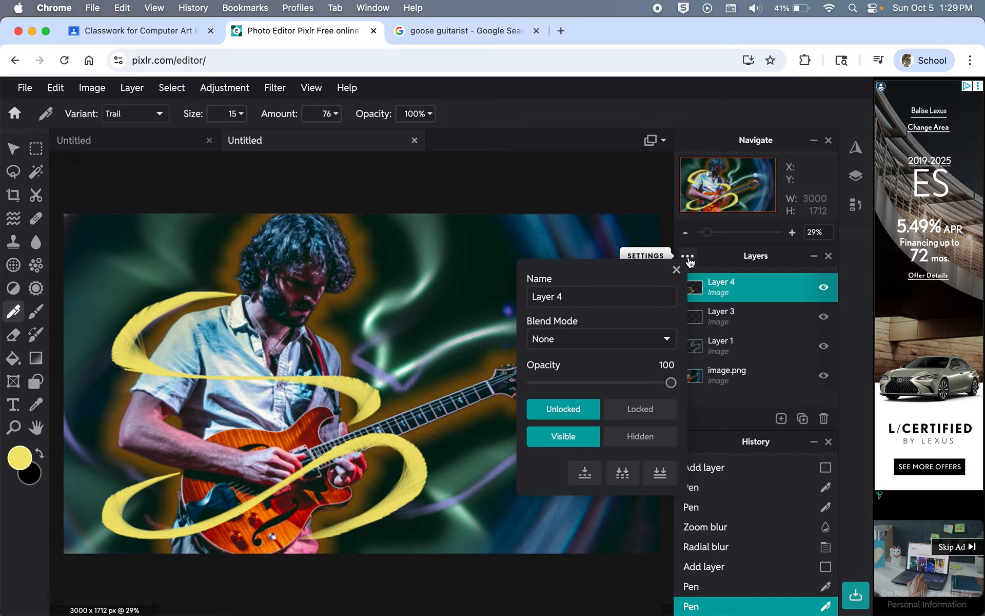
Step: Preview the Overlay, Lighter, Screen and Color-dodge blend modes on Layer 4
click(666, 341)
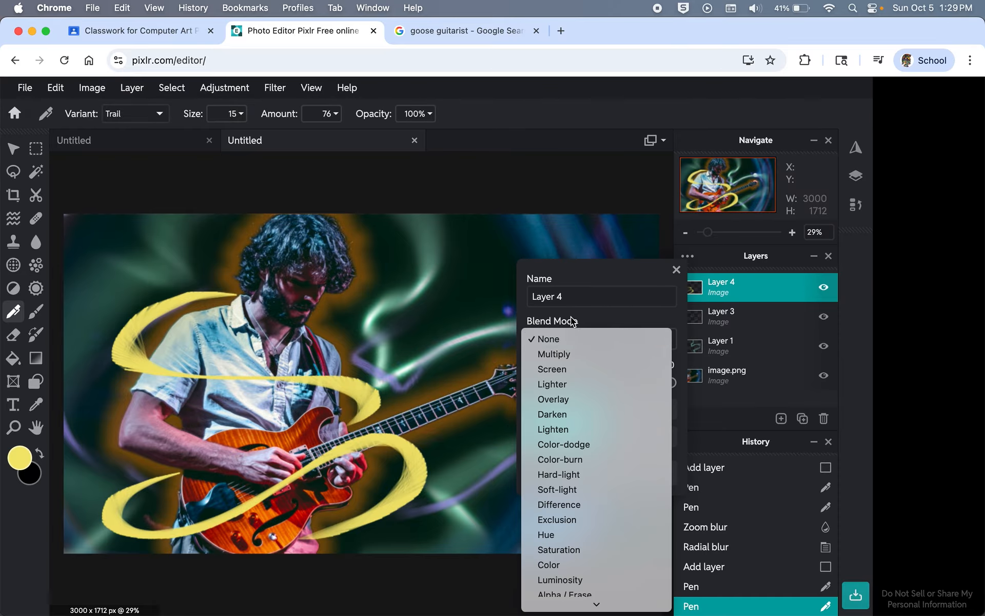
click(567, 399)
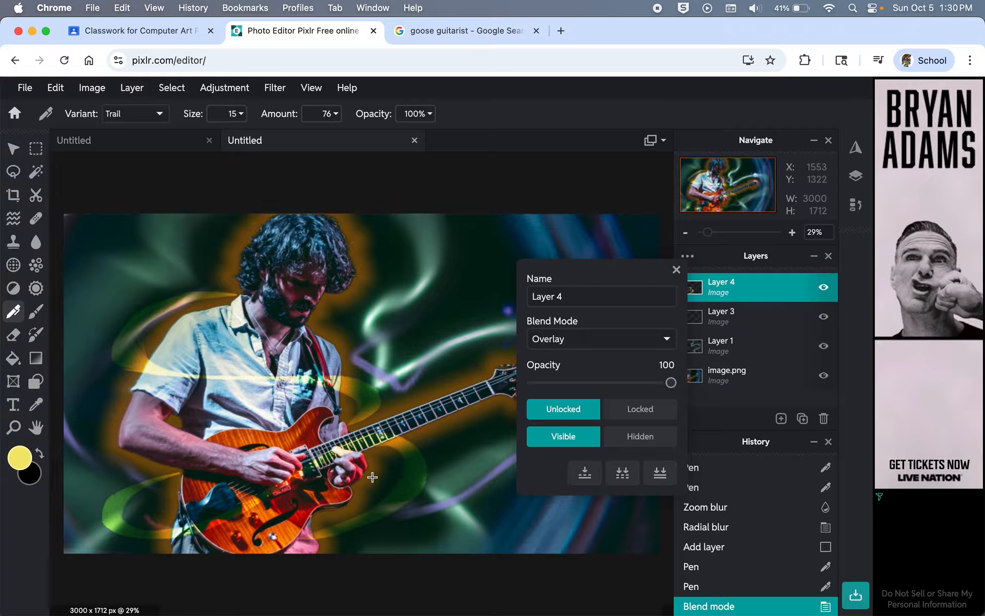
click(669, 340)
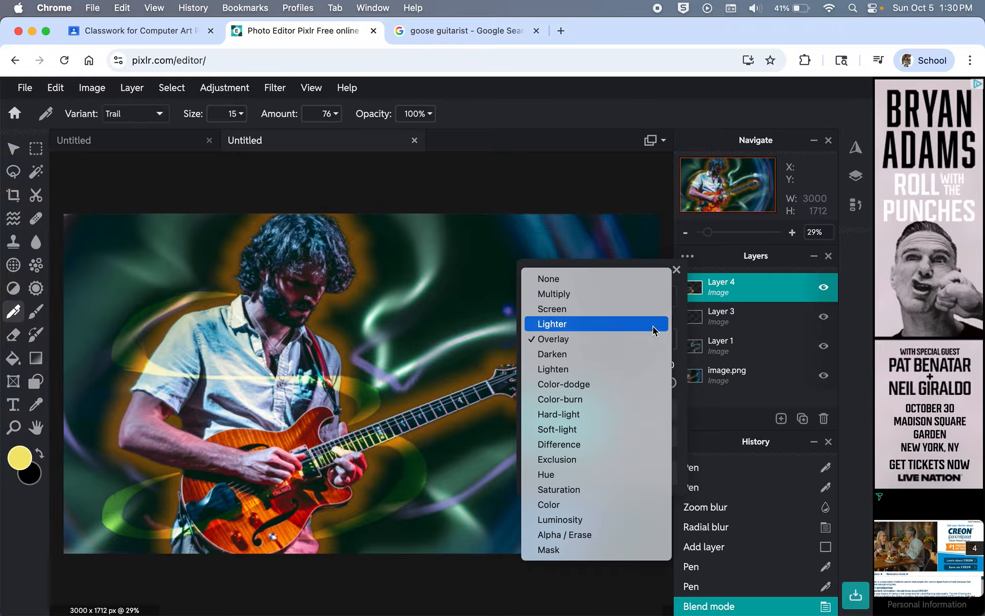
click(652, 324)
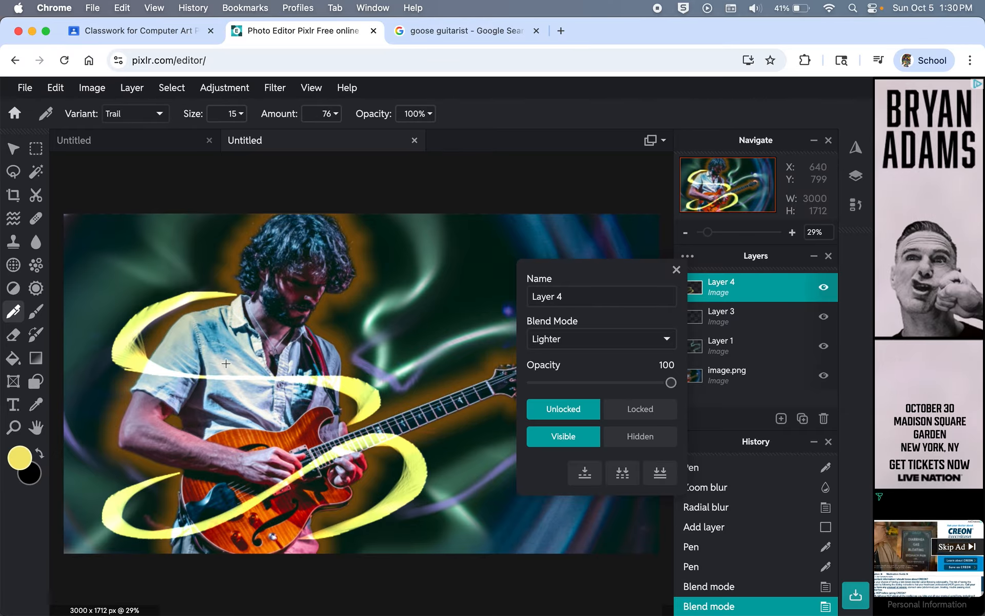
click(660, 349)
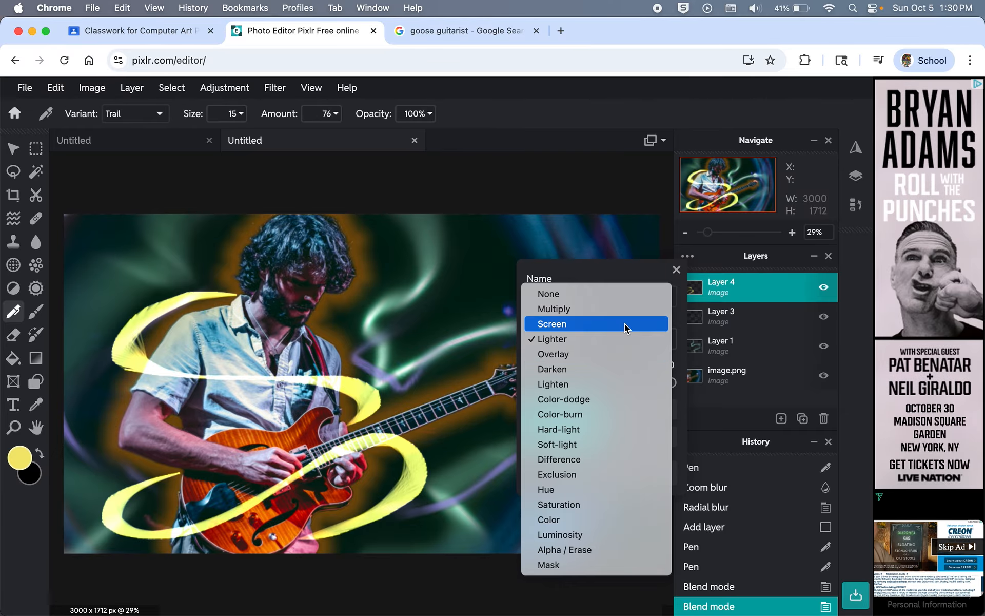
click(624, 323)
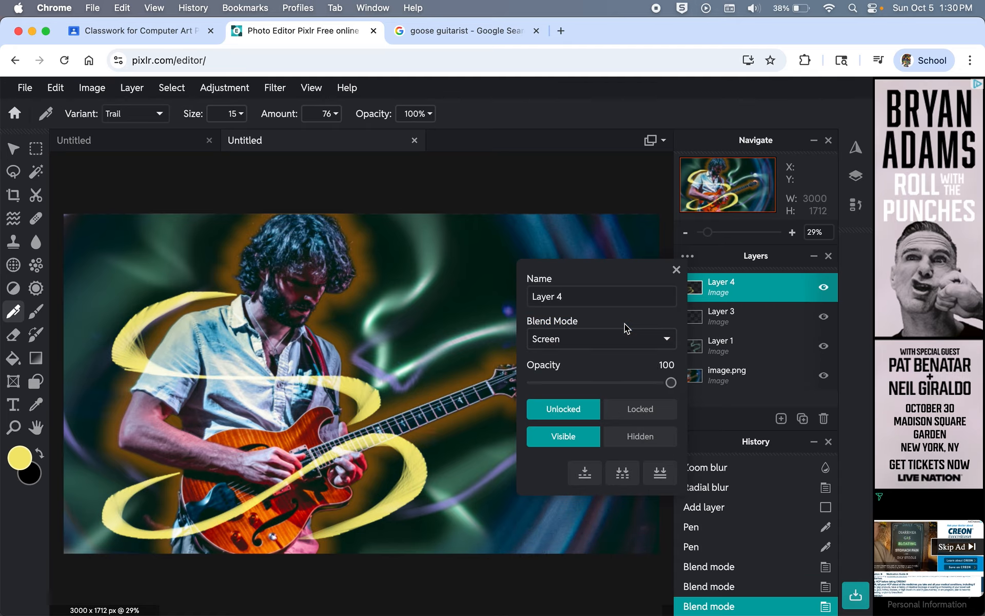
click(626, 340)
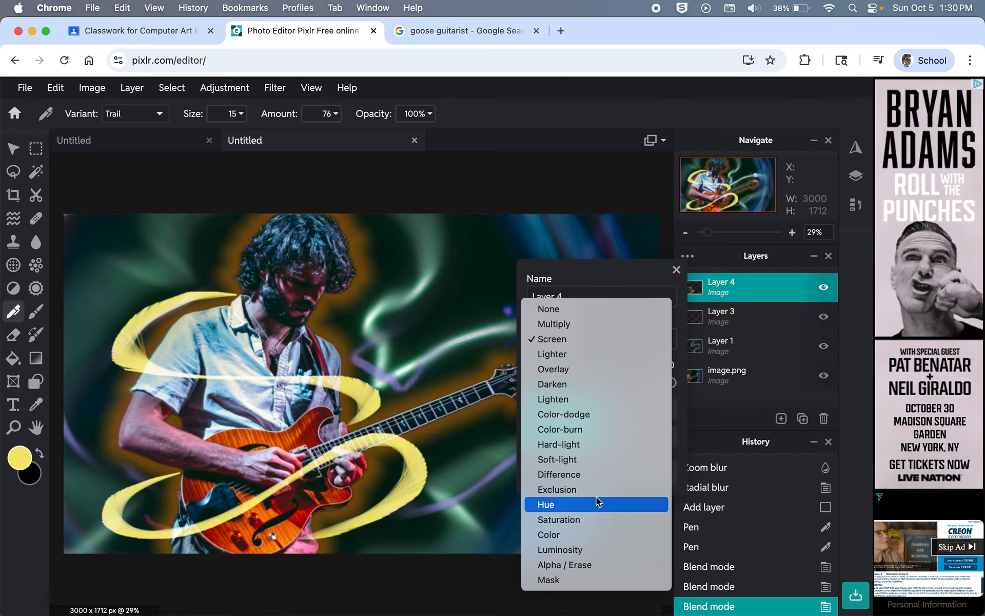
click(590, 413)
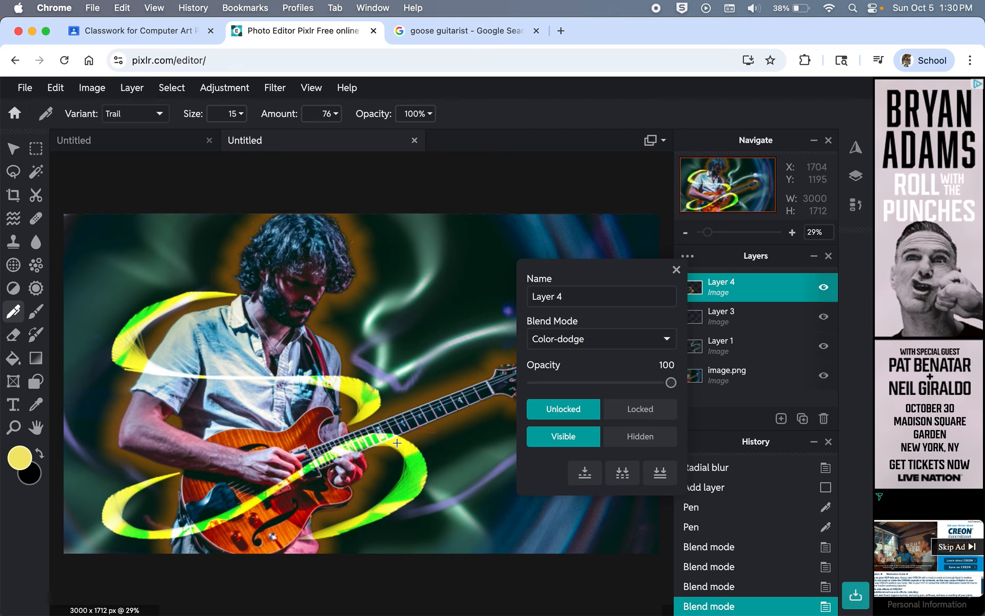
Step: Try Color-burn, Hard-light and Multiply, then settle on Screen and close the layer settings
click(665, 339)
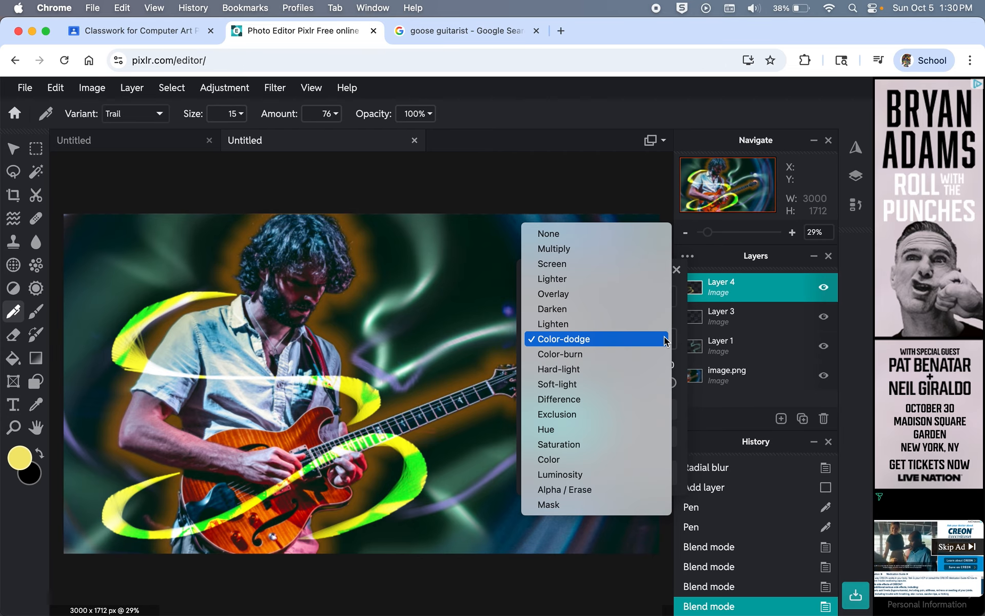
click(632, 359)
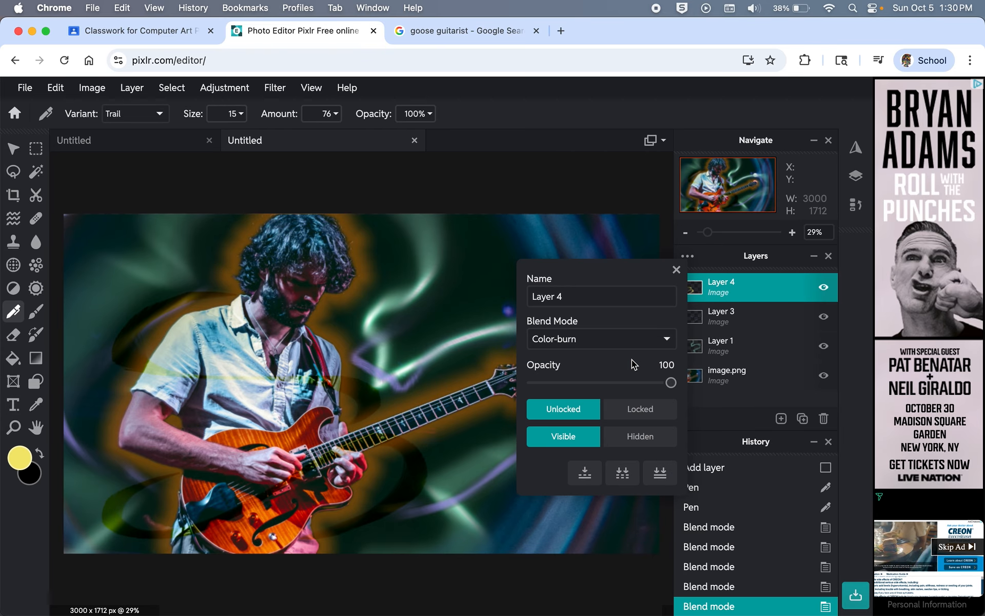
click(650, 341)
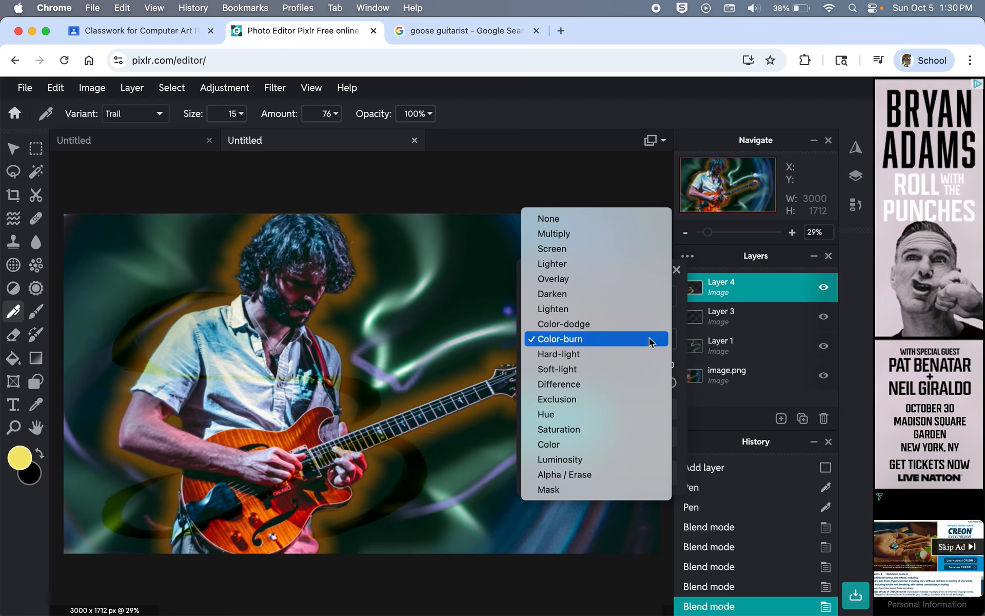
click(596, 358)
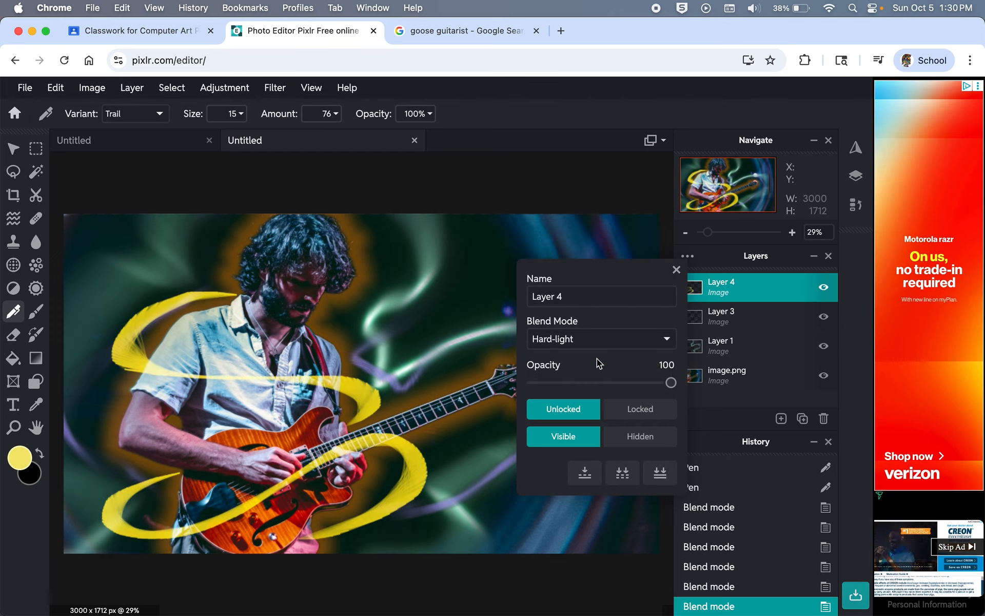
click(665, 342)
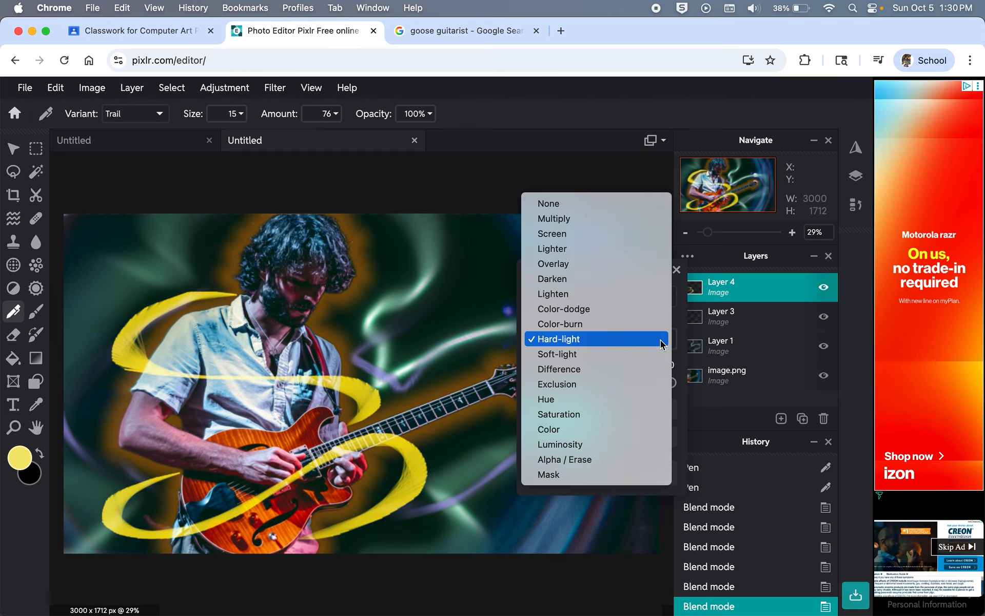
click(589, 221)
click(615, 334)
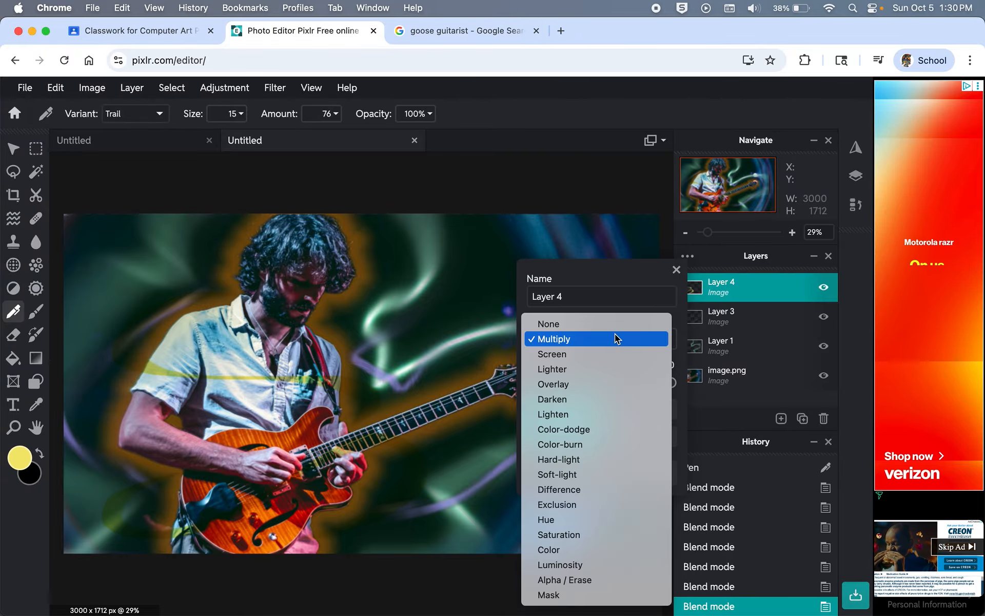
click(592, 353)
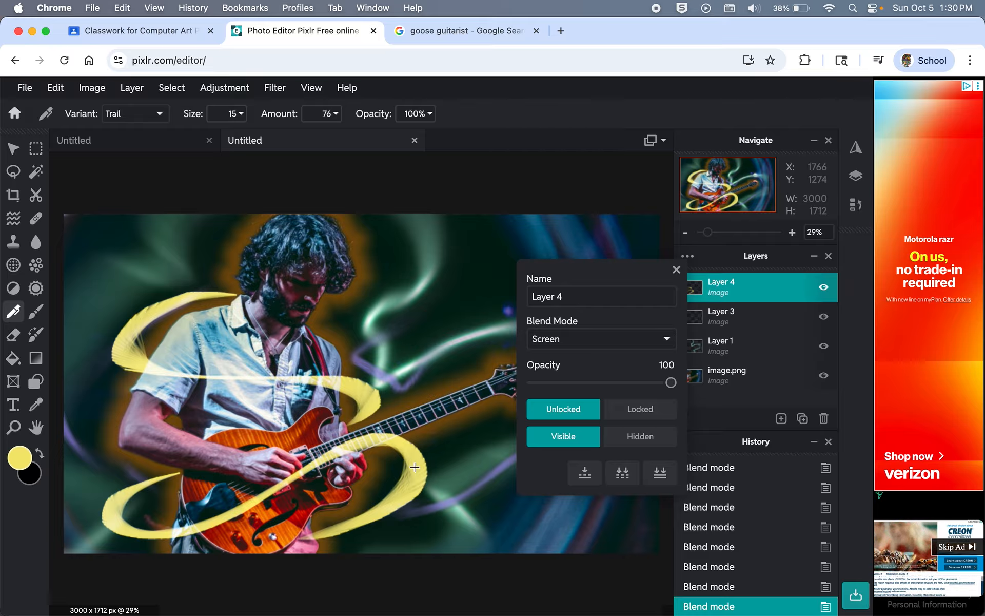
click(675, 270)
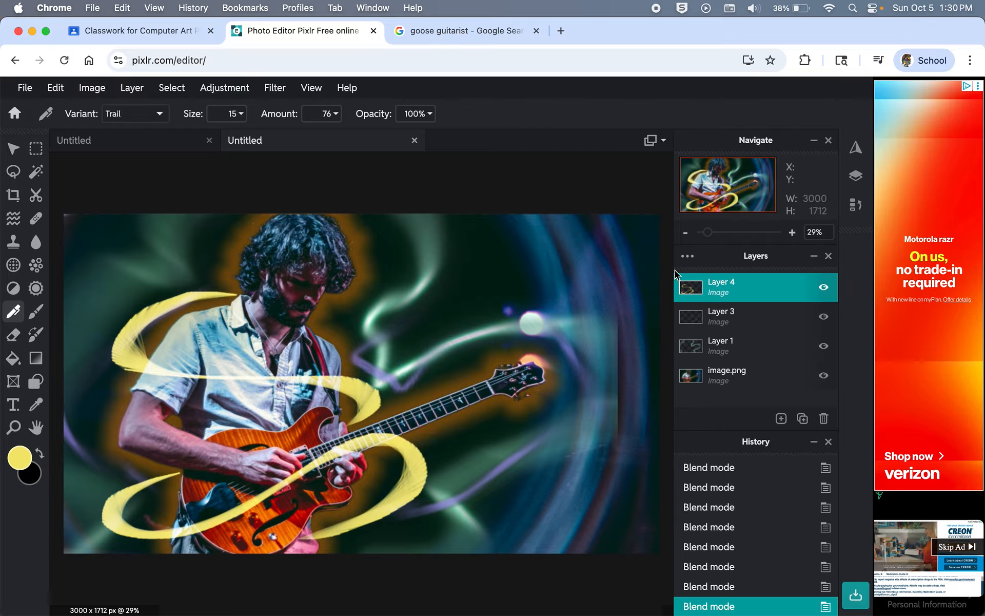